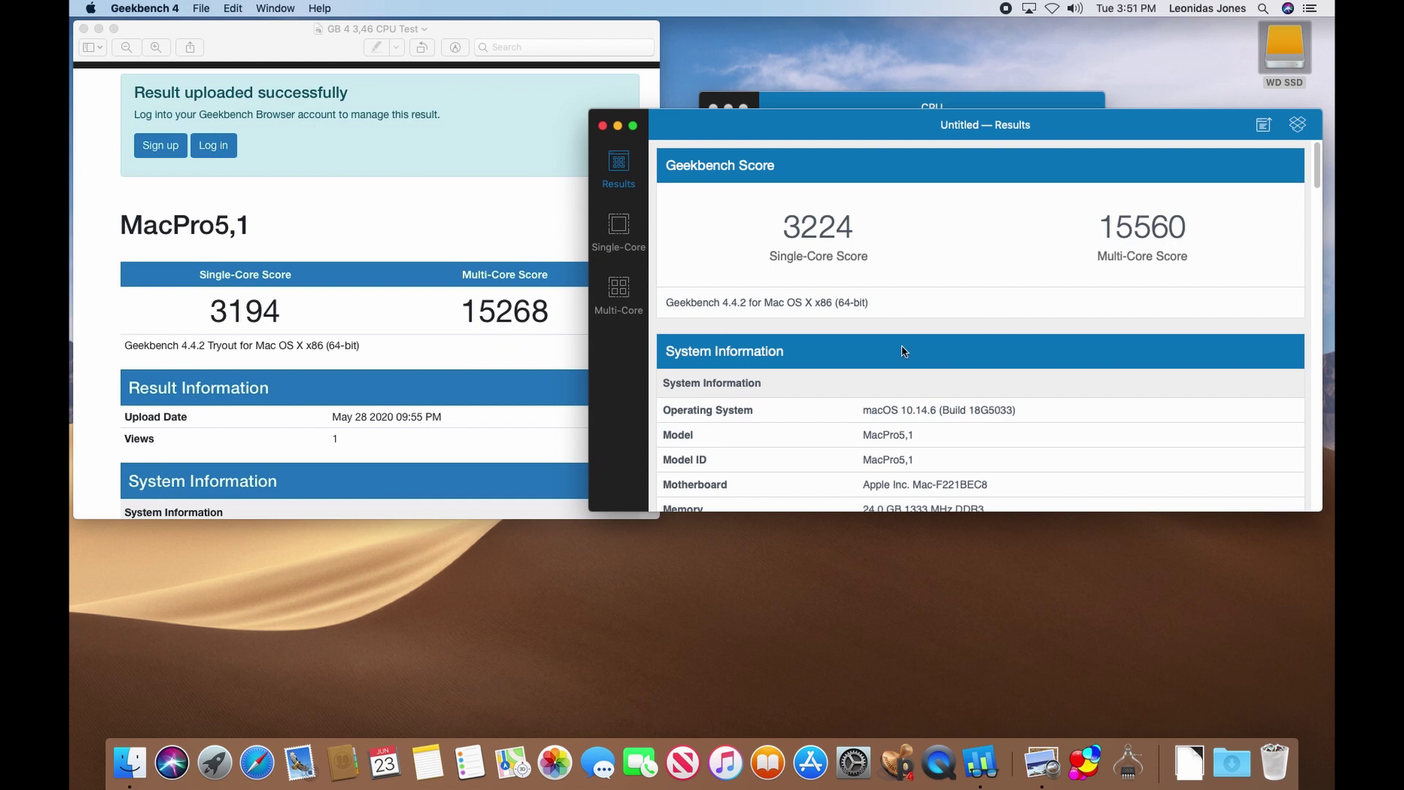
Switch from the uploaded result in Preview back to the Geekbench results window.
scroll(902, 352, "down", 5)
scroll(902, 352, "up", 5)
left_click(275, 152)
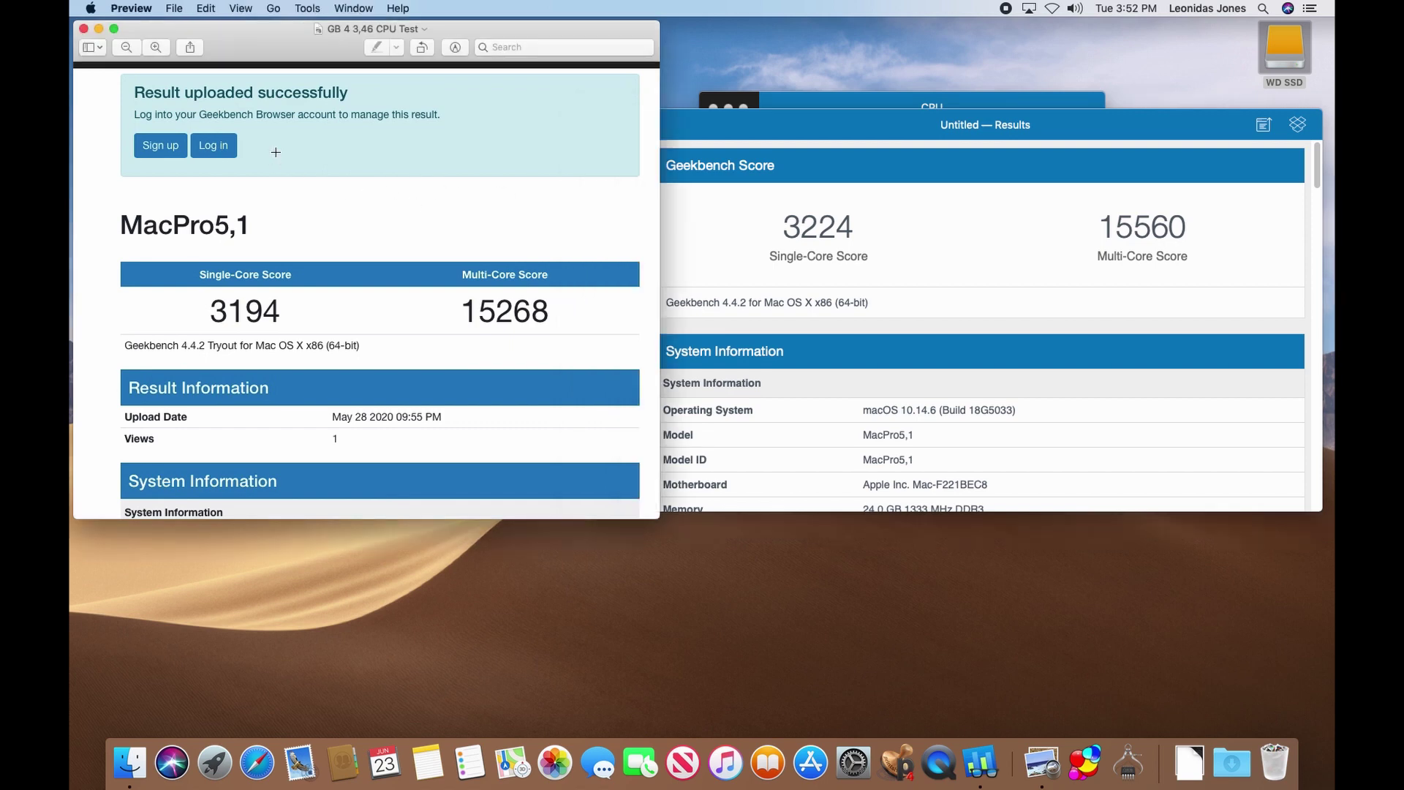
left_click(683, 235)
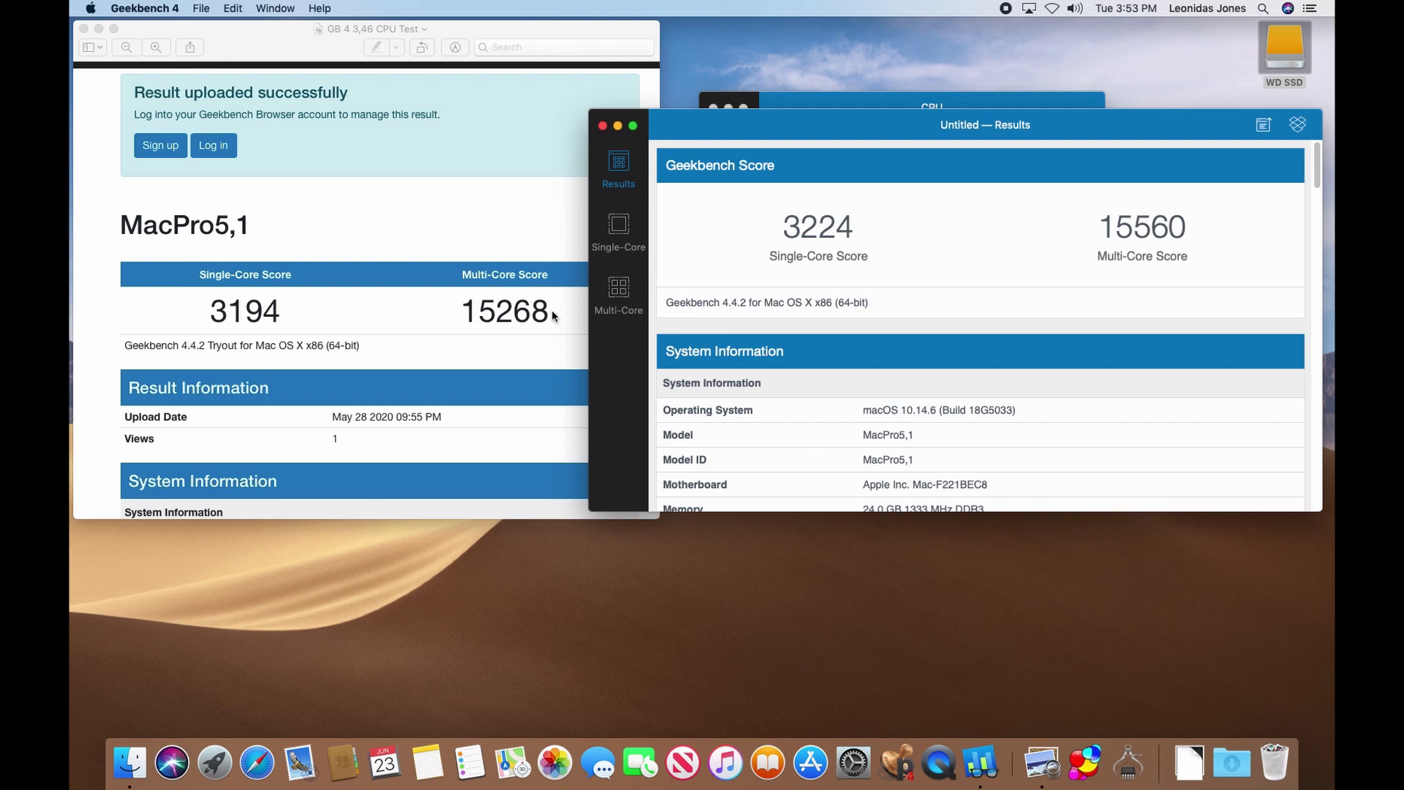
Scroll through the Geekbench results to review the benchmark scores.
scroll(965, 259, "down", 5)
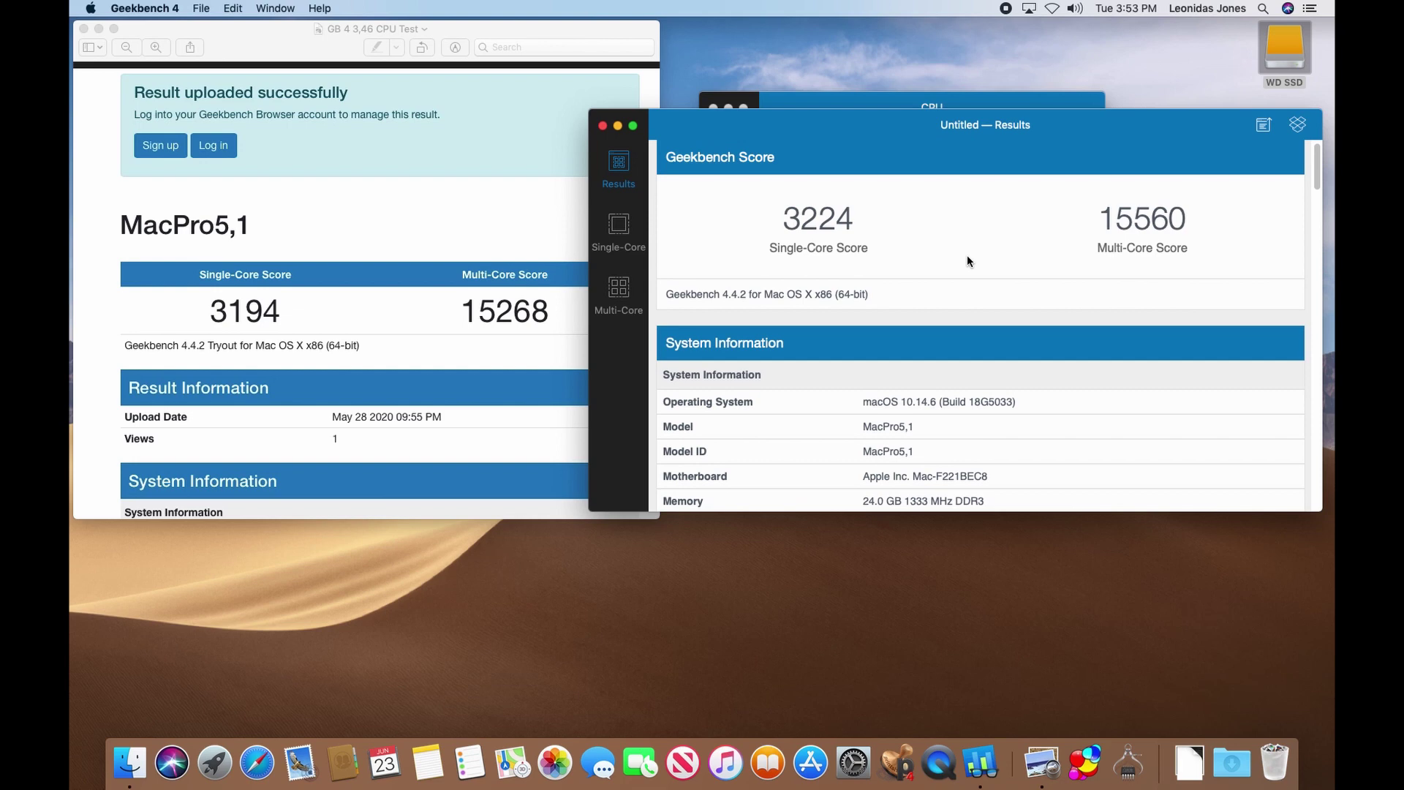
scroll(958, 260, "down", 5)
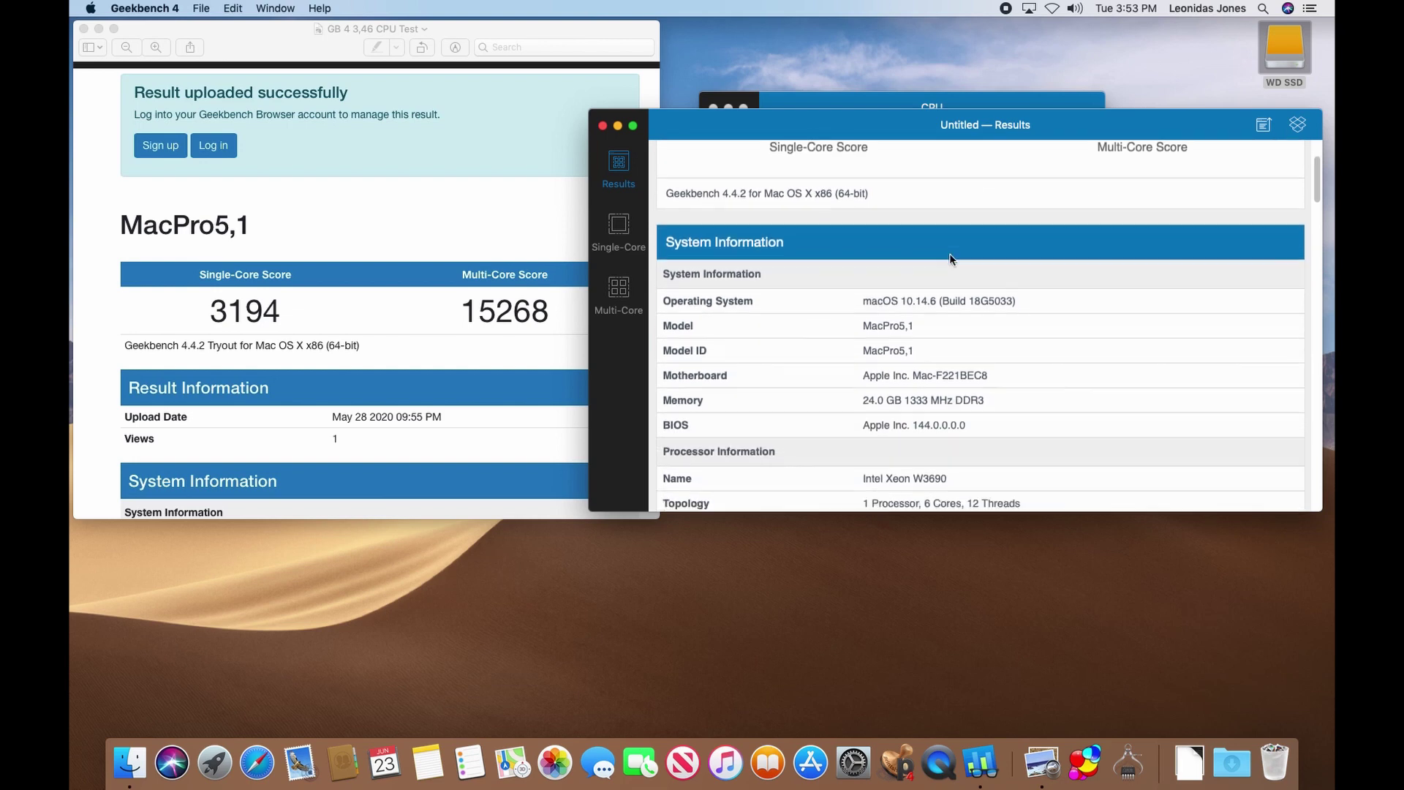
scroll(949, 255, "down", 1)
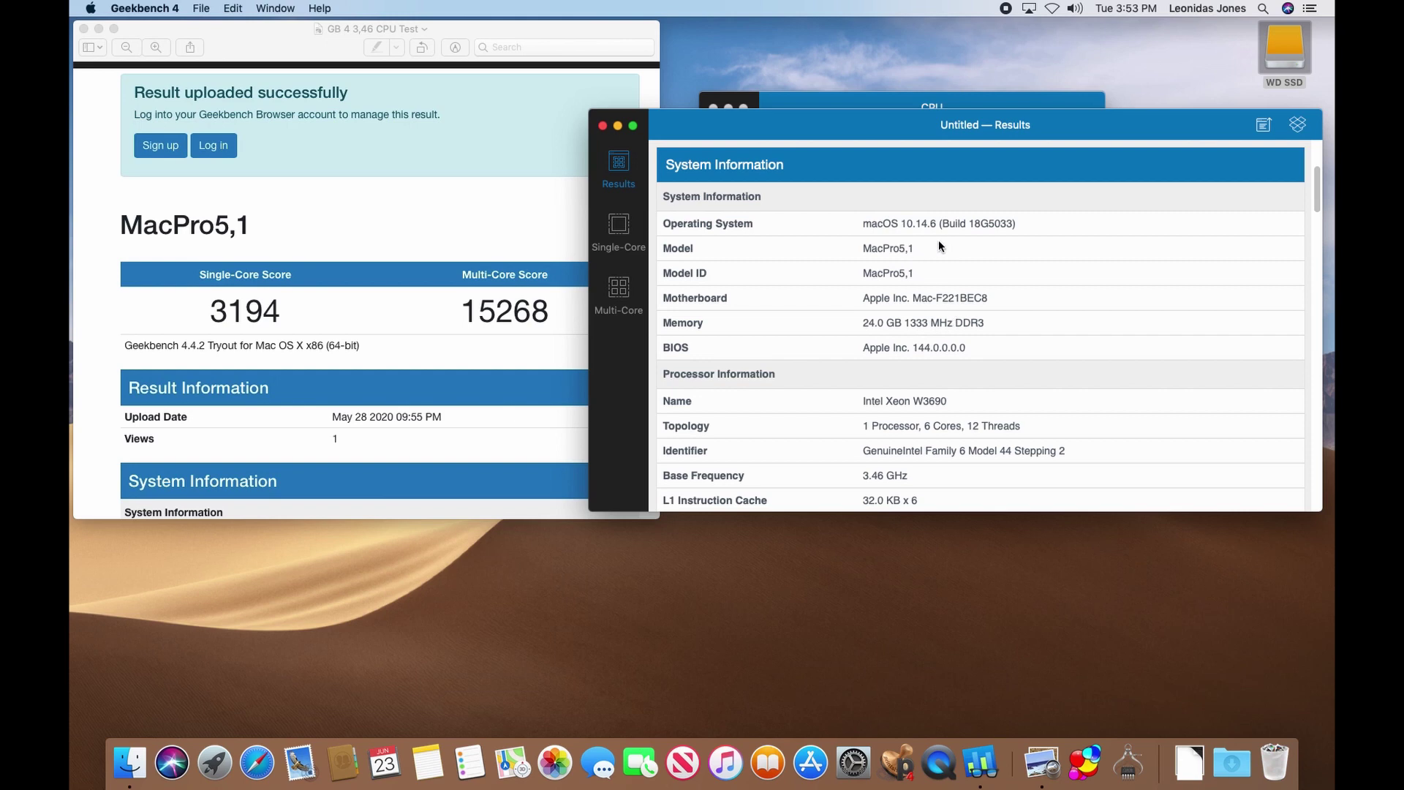
scroll(969, 241, "down", 3)
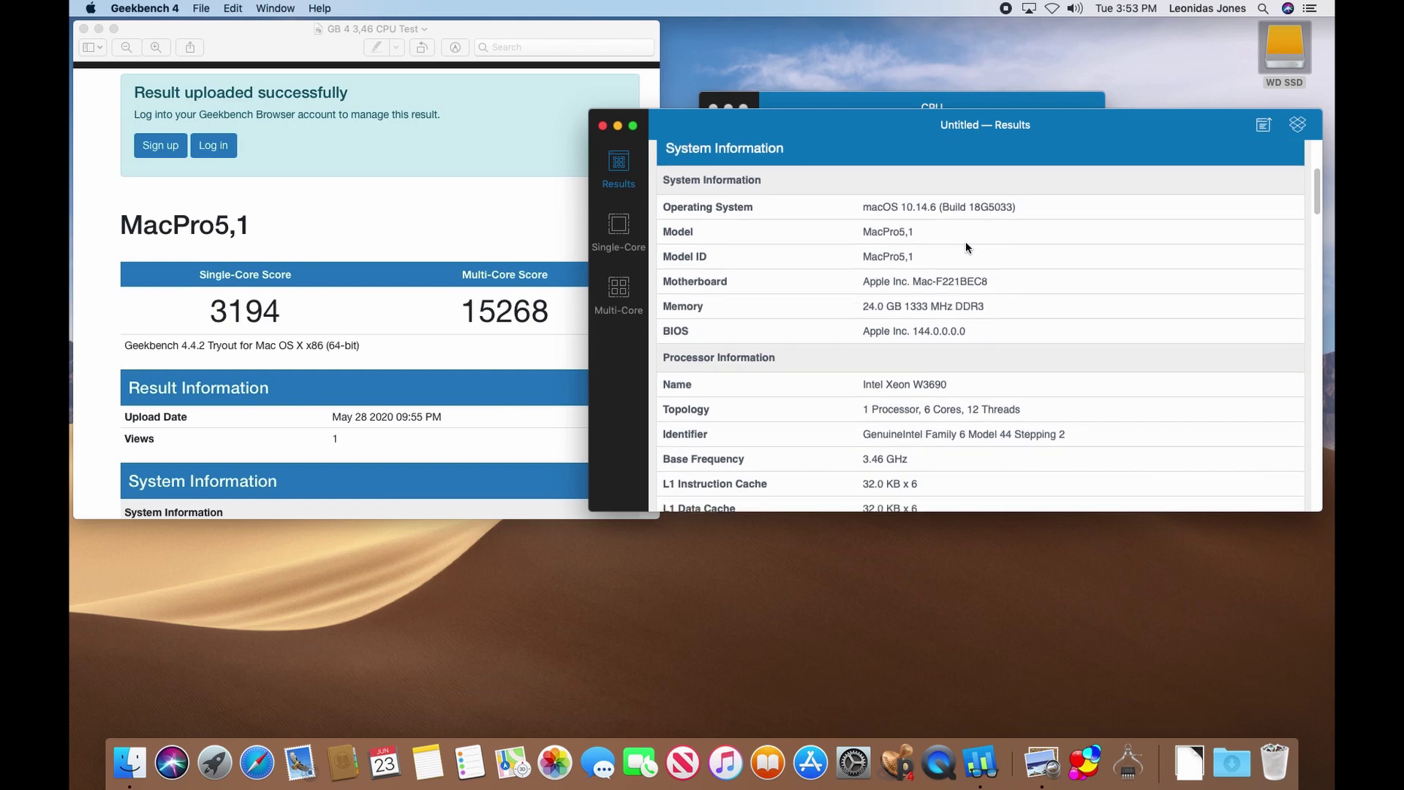
scroll(964, 244, "down", 5)
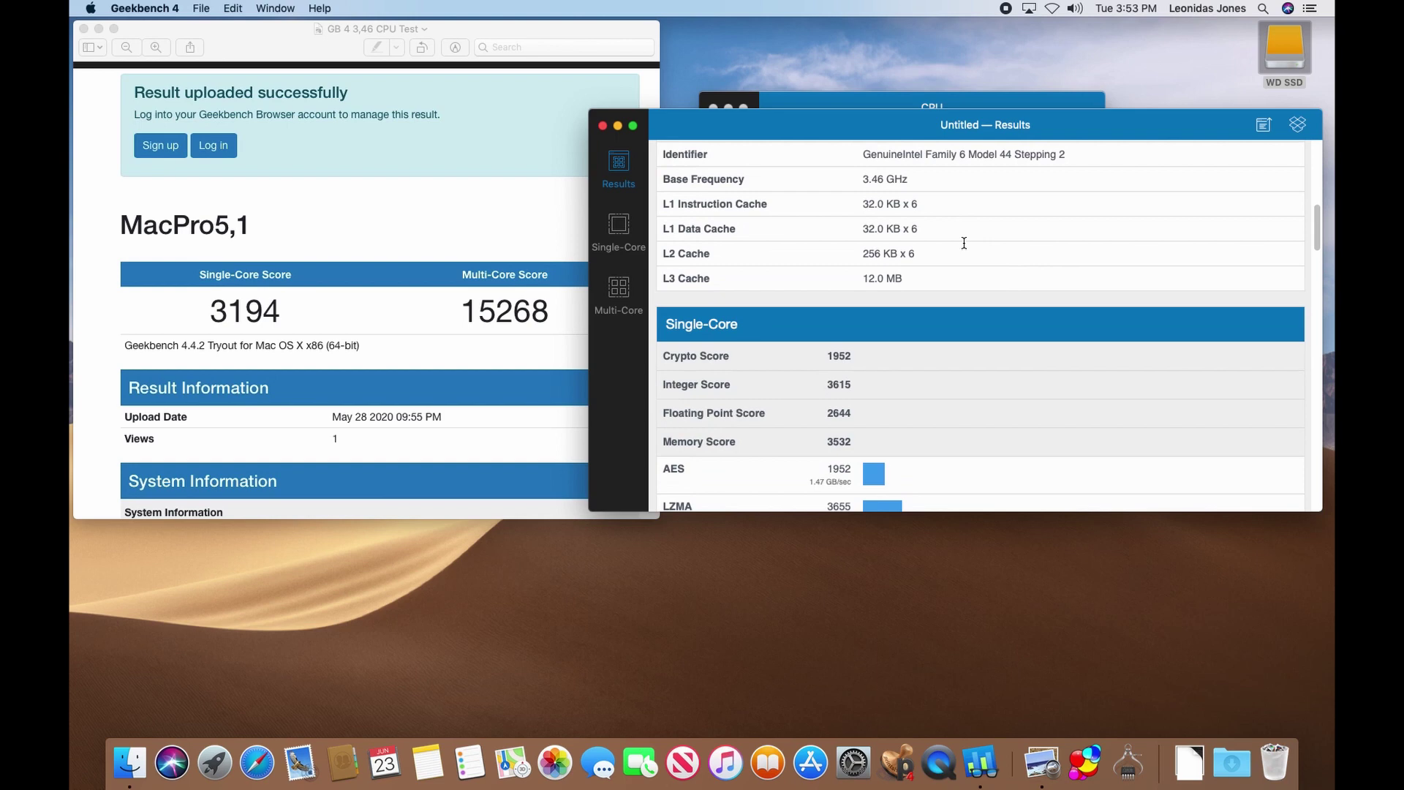
scroll(963, 247, "up", 5)
scroll(963, 368, "down", 1)
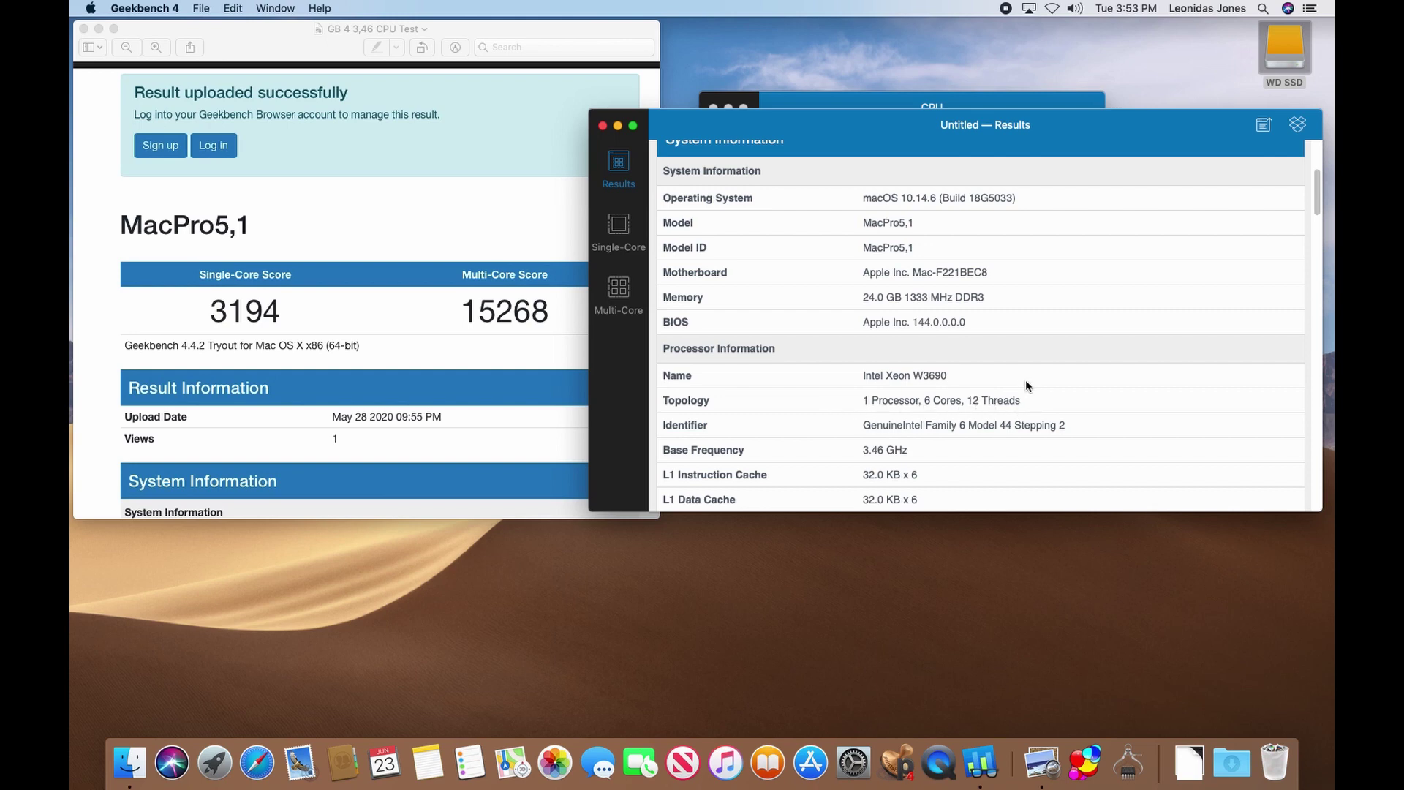
scroll(1021, 379, "down", 1)
scroll(1021, 382, "up", 3)
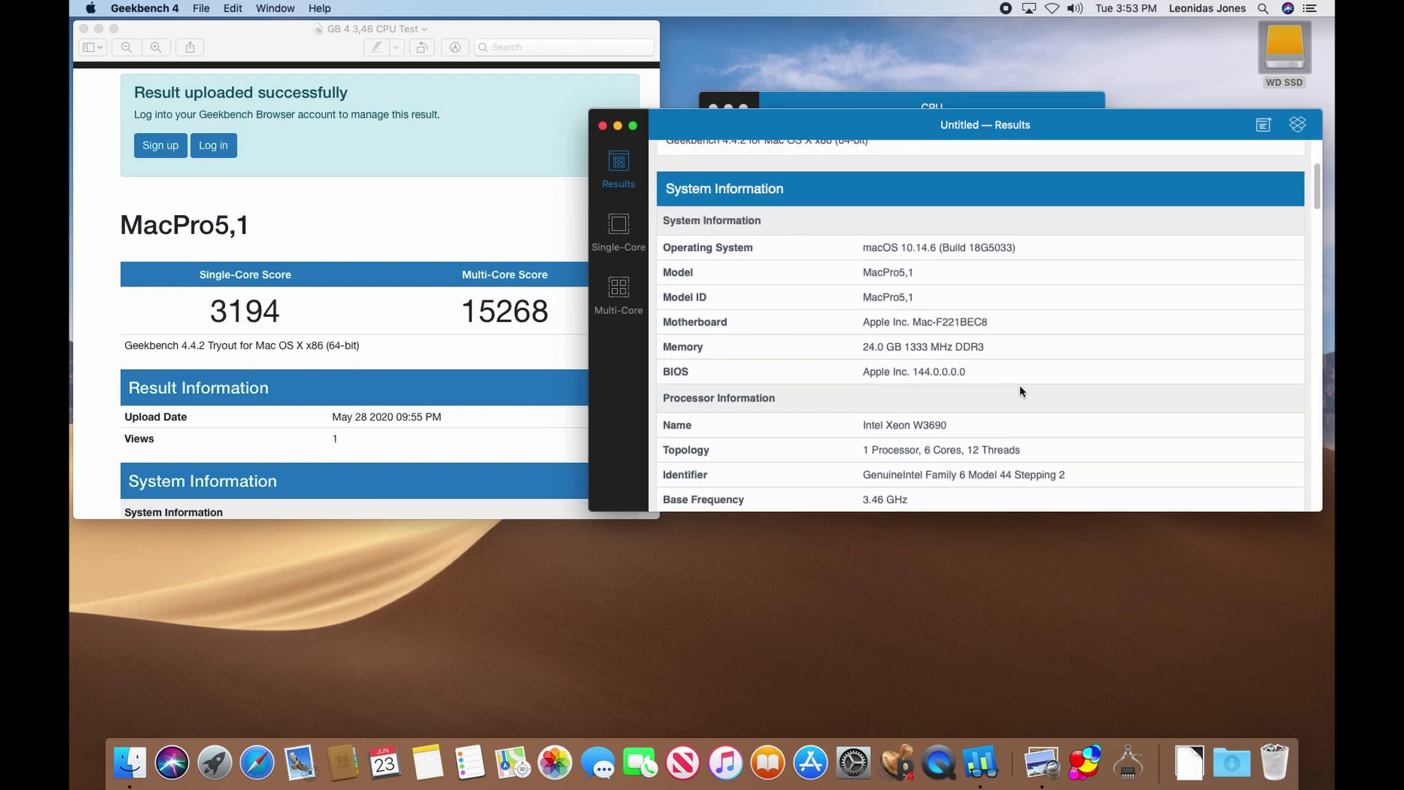
scroll(1019, 384, "up", 4)
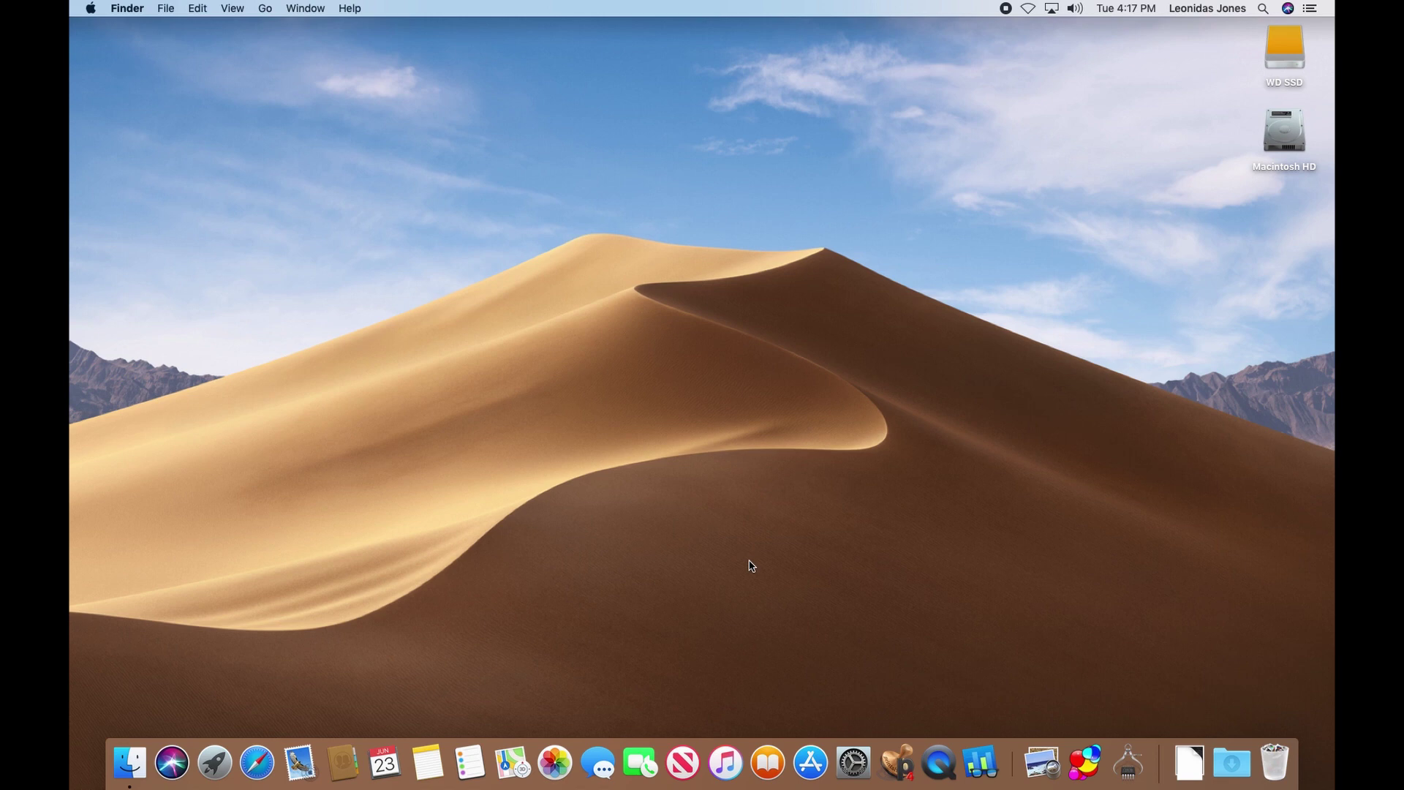
left_click(92, 10)
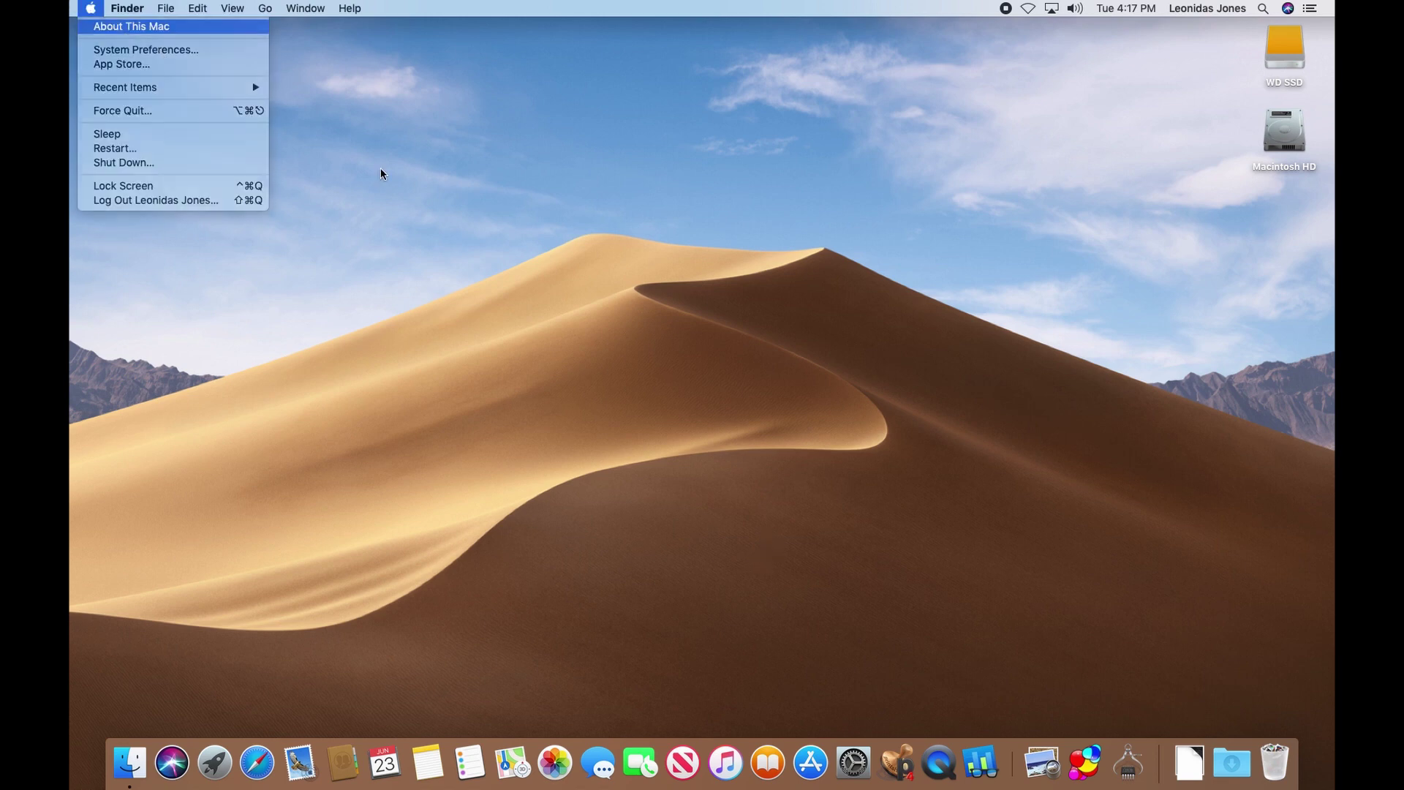
left_click(441, 242)
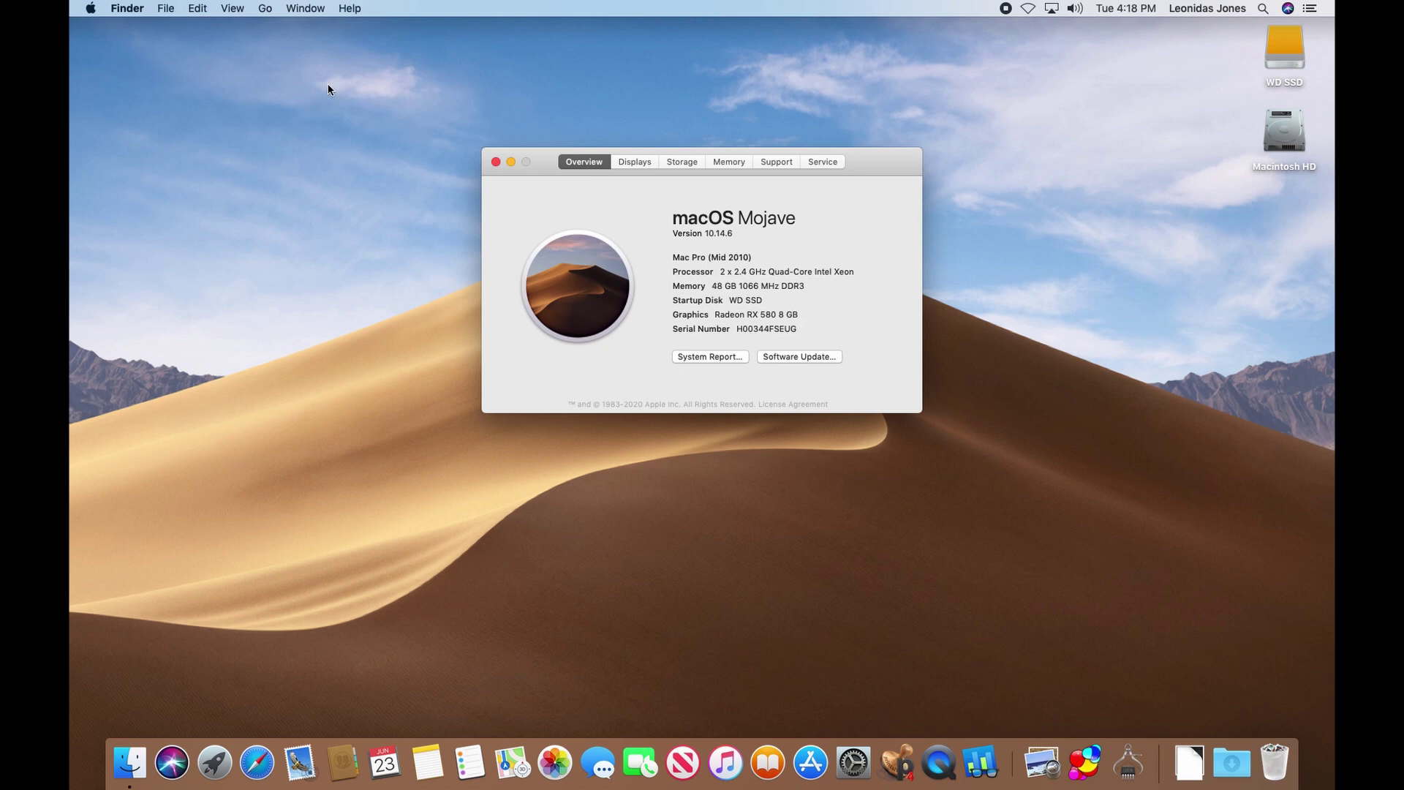
left_click(497, 162)
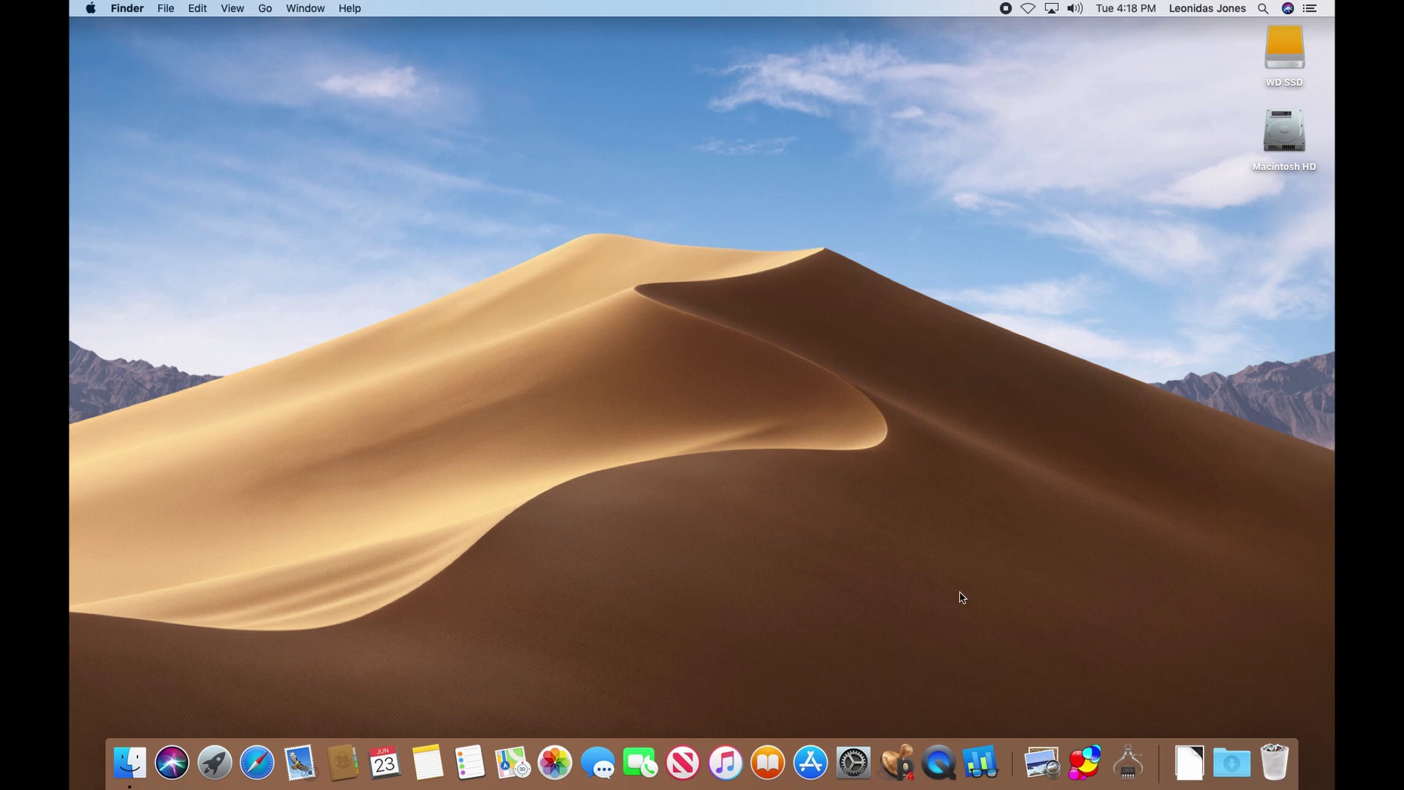
Launch Geekbench 4 from the Dock to show the Mac Pro (Mid 2010) CPU results.
left_click(986, 767)
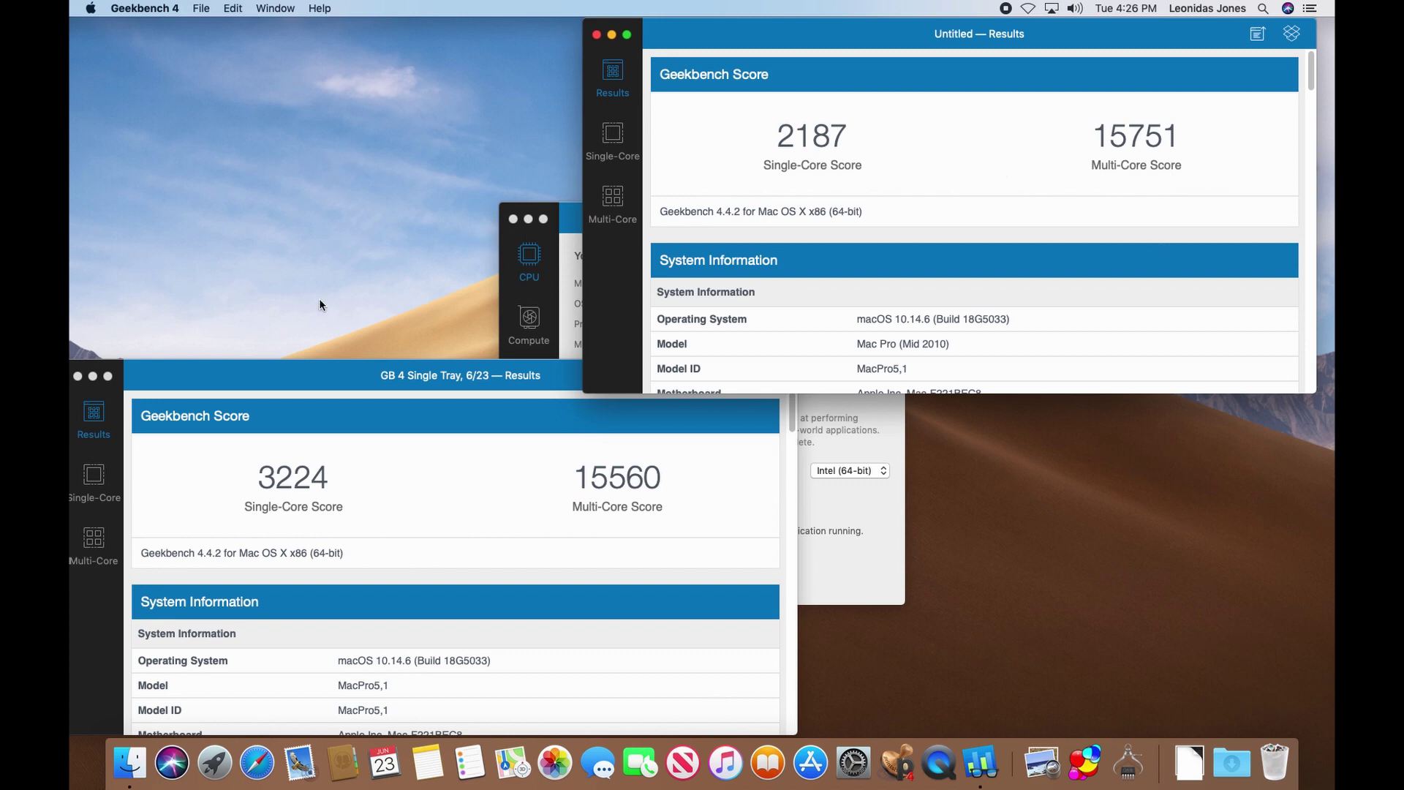
Bring the GB 4 Single Tray results (3224 / 15560) in front of the new run.
left_click(272, 370)
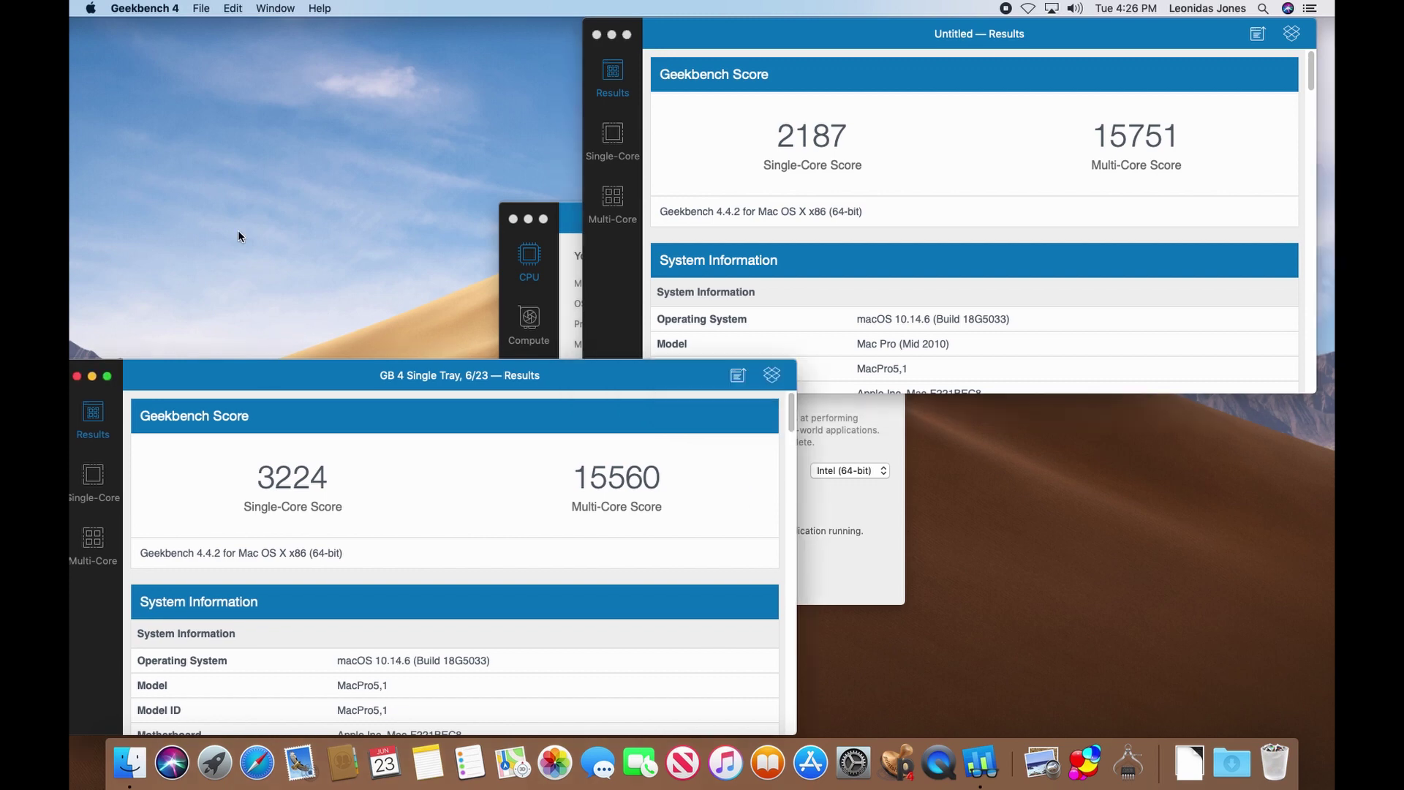
left_click(133, 9)
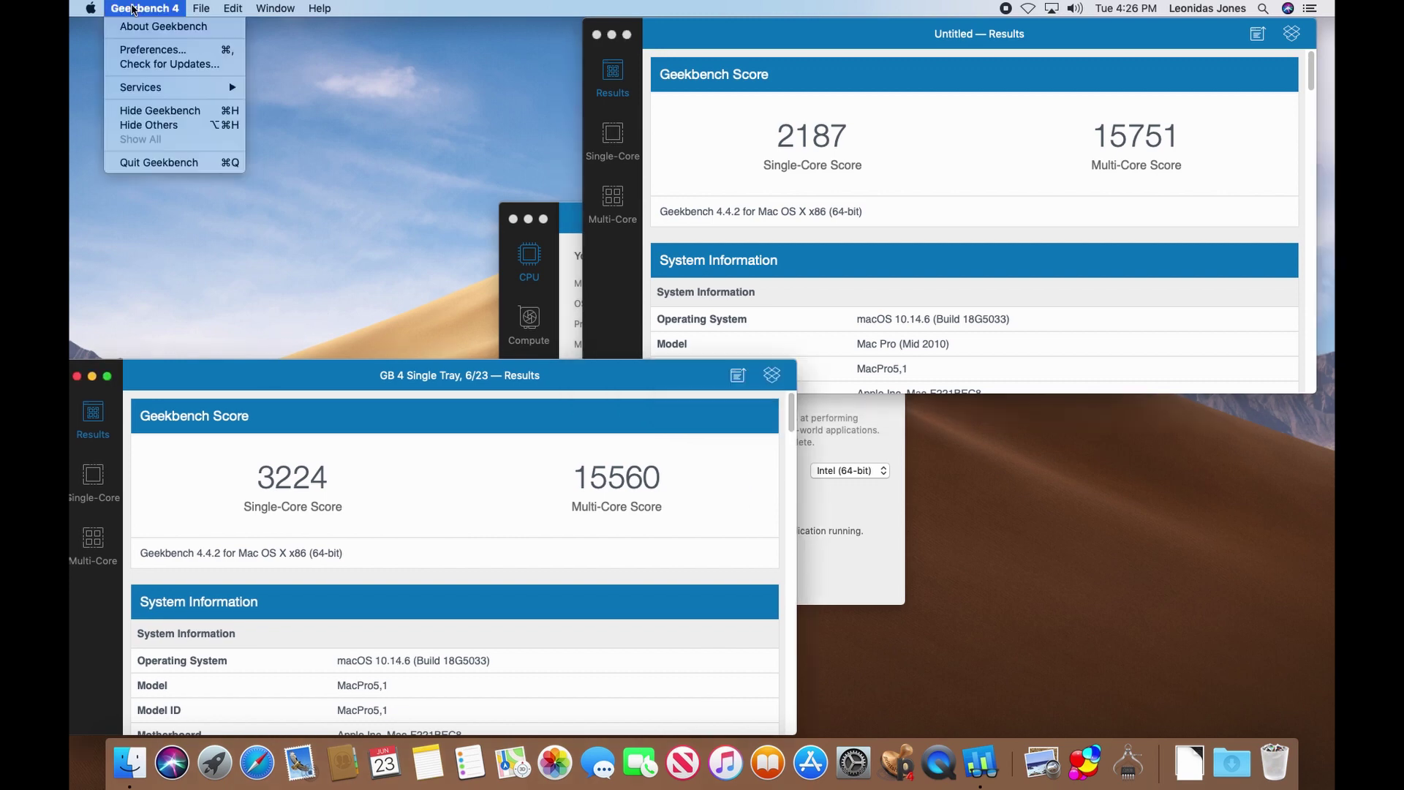
Quit Geekbench 4, then launch Safari and quit it again.
left_click(172, 162)
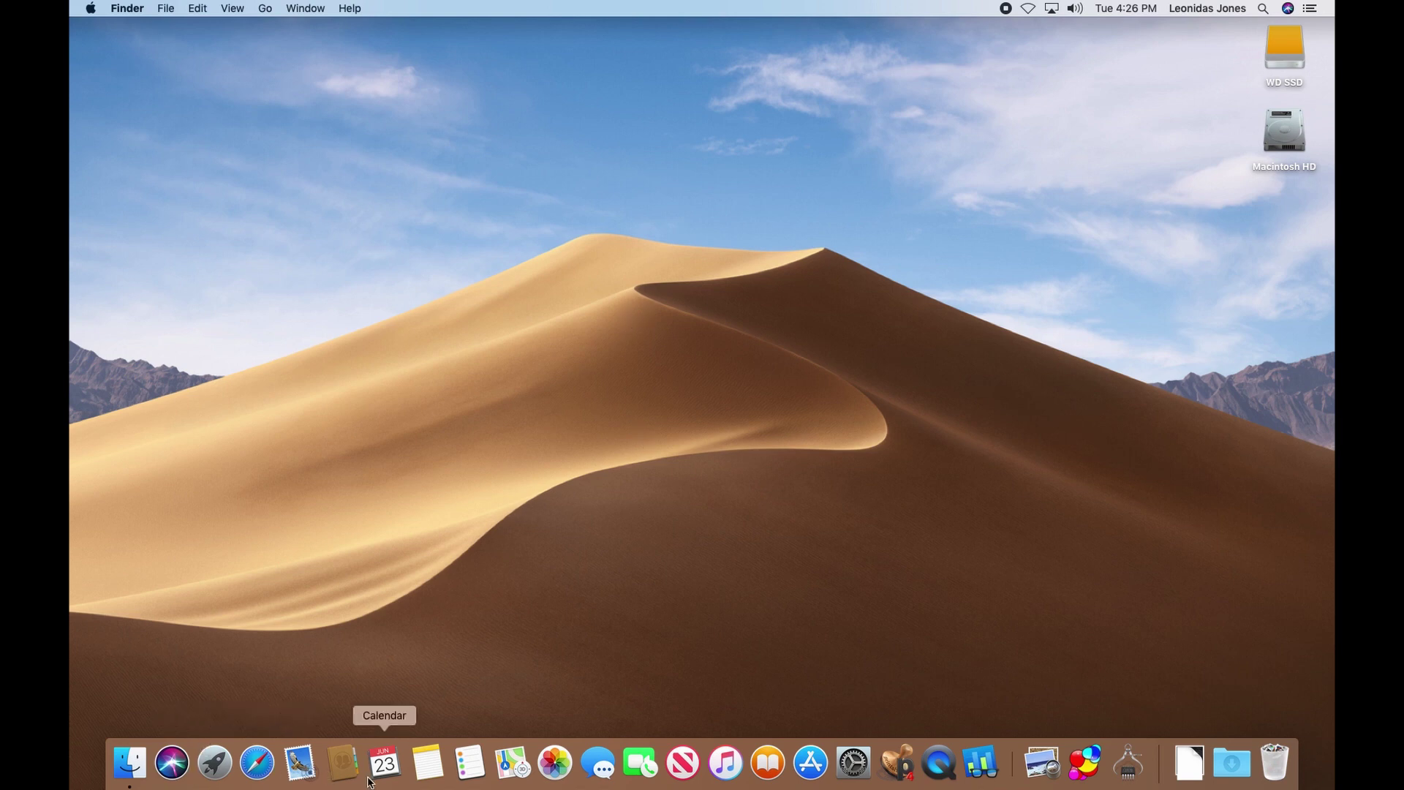
left_click(257, 762)
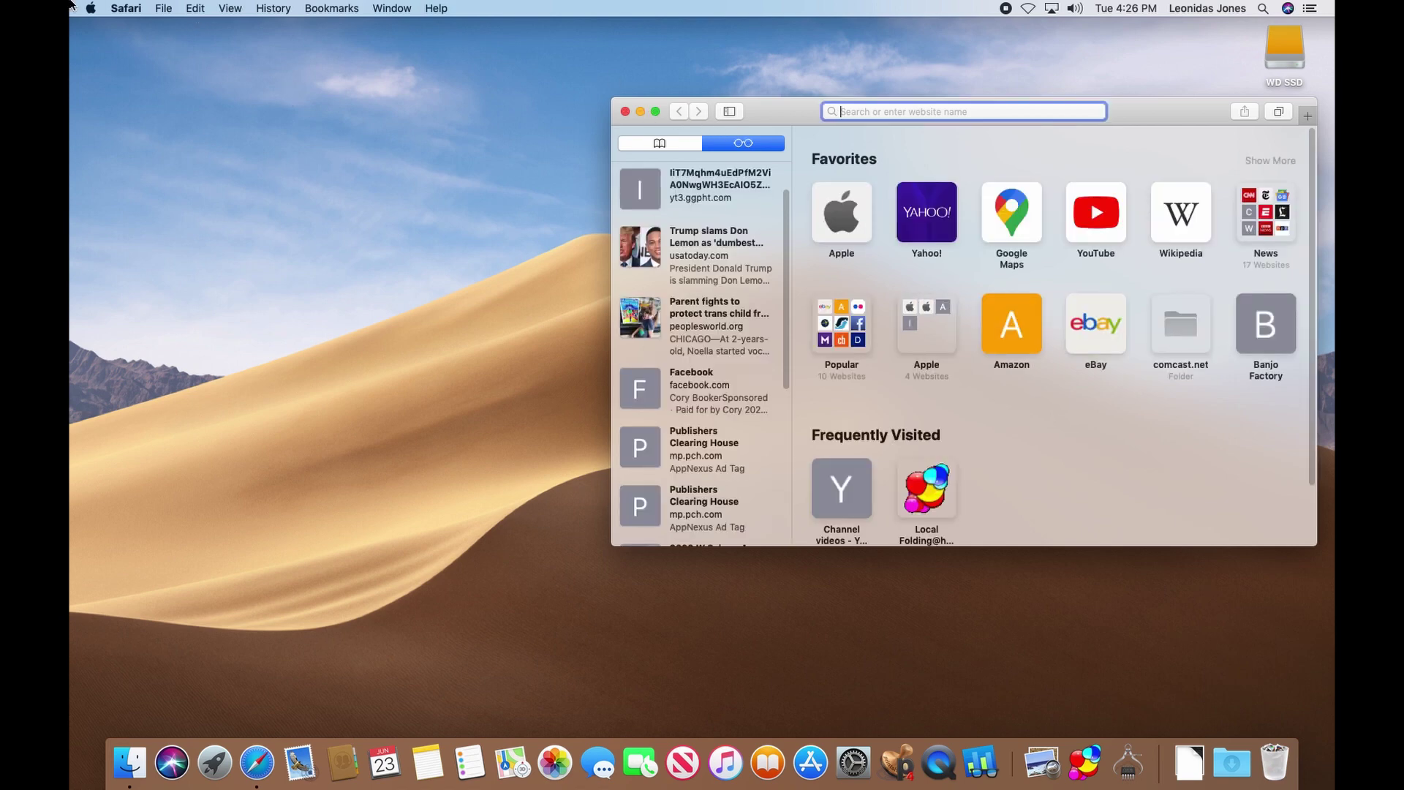
left_click(123, 9)
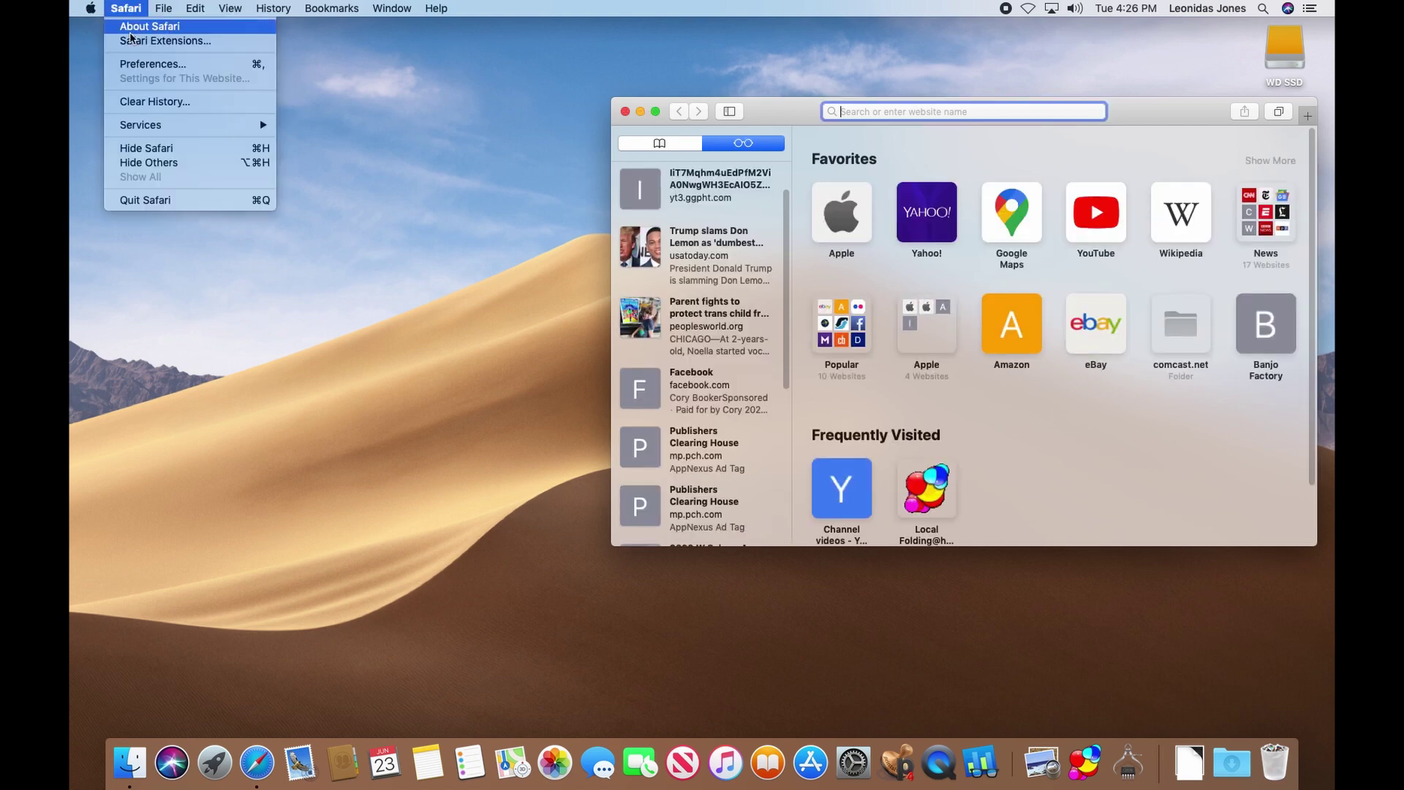
left_click(146, 200)
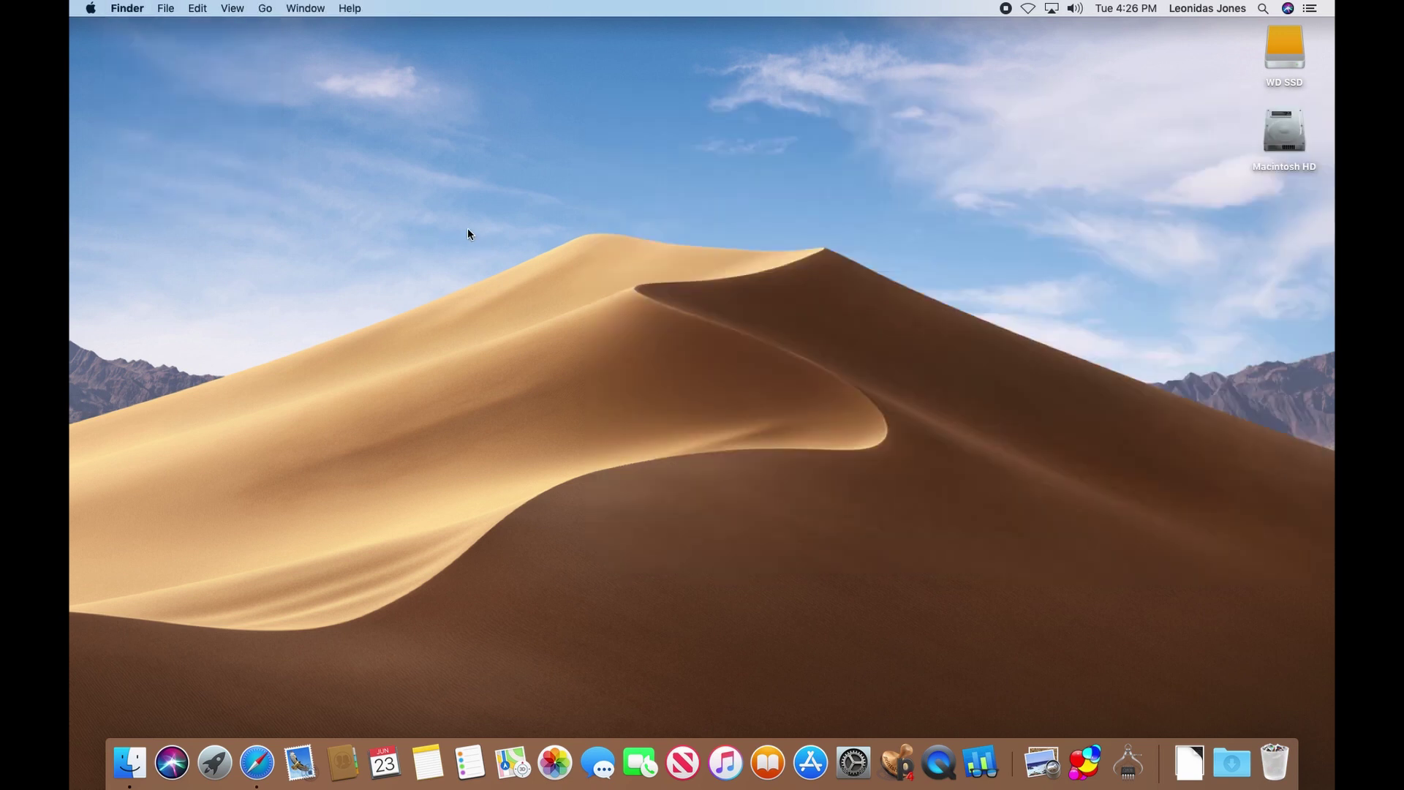
Open Web Control.url from WD SSD > Applications > Folding@home to load it in Safari.
double_click(1293, 45)
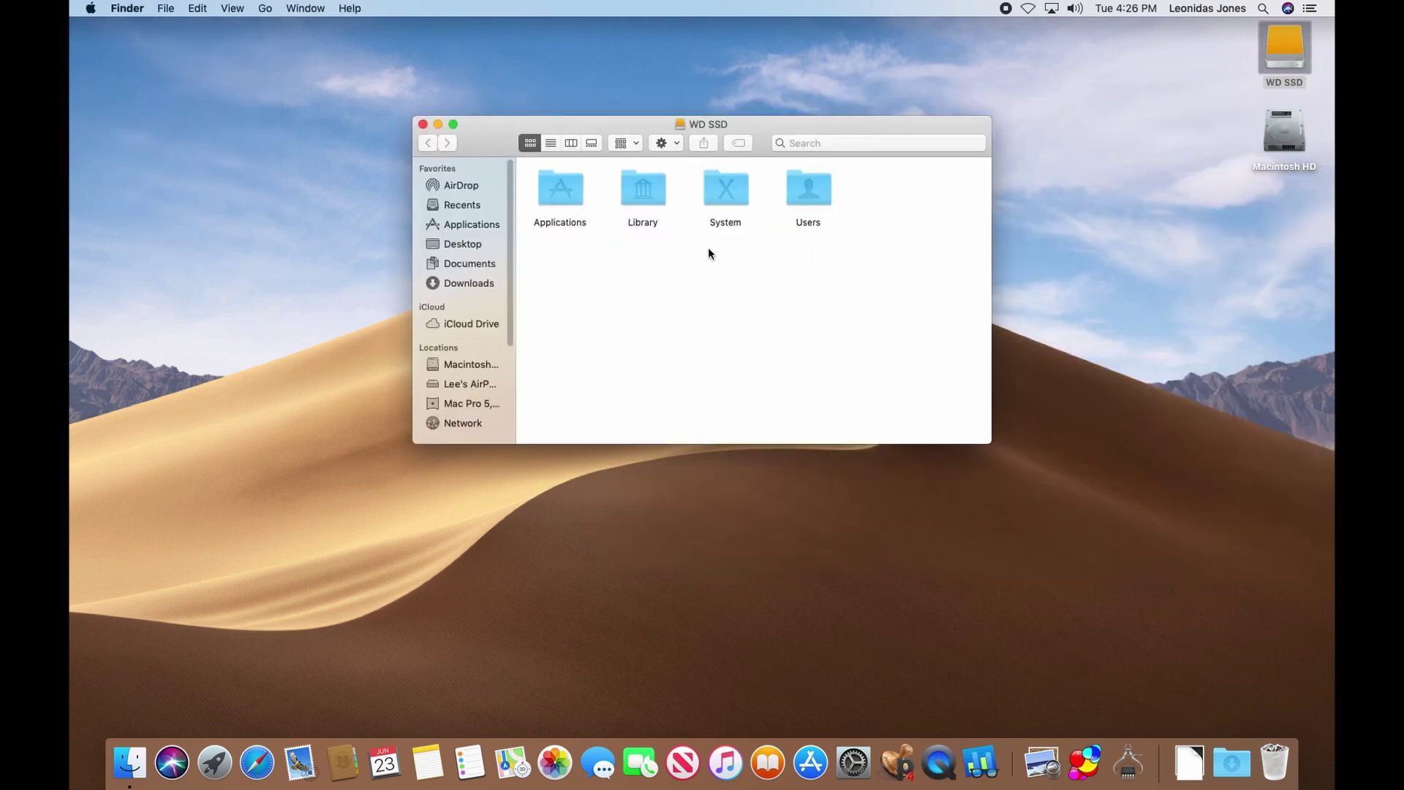
double_click(560, 189)
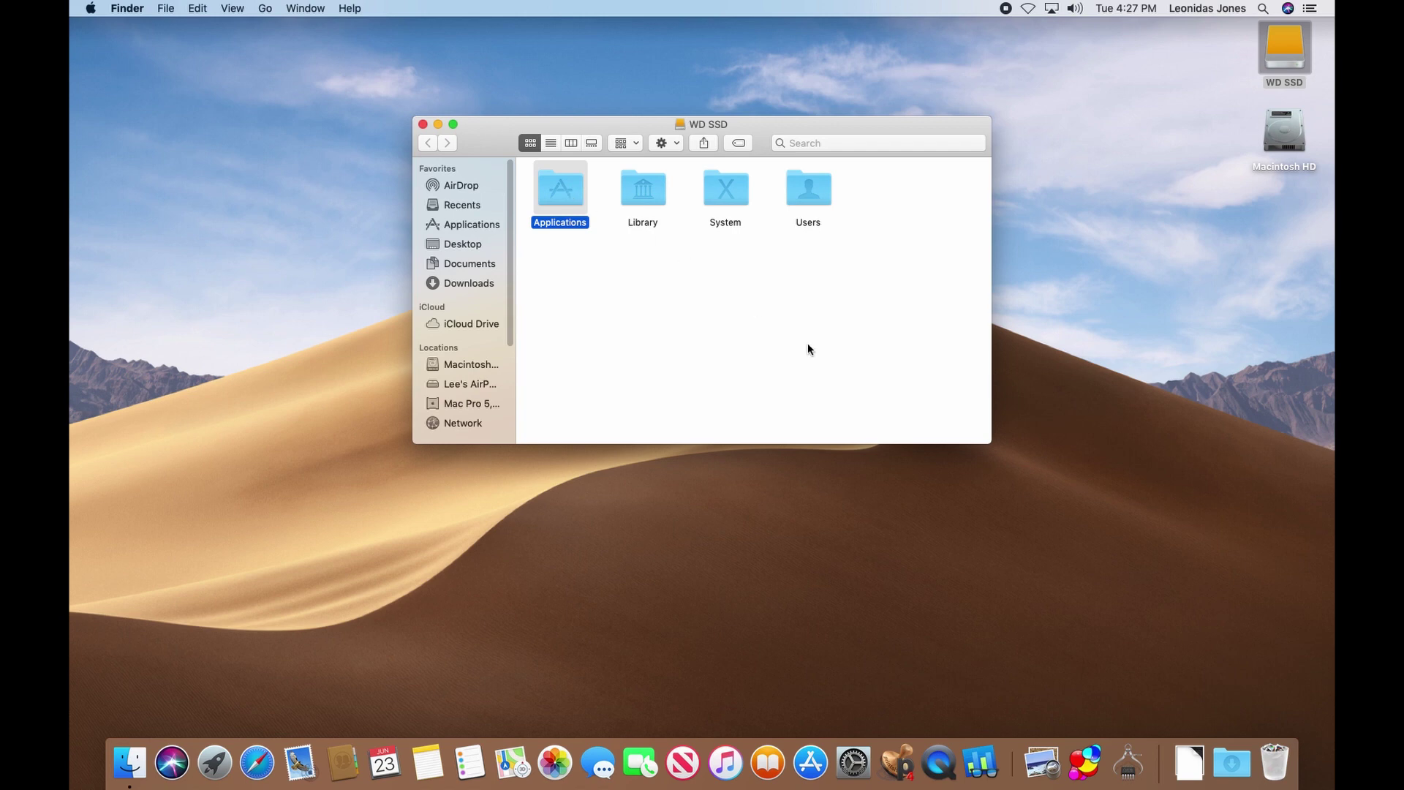
double_click(658, 335)
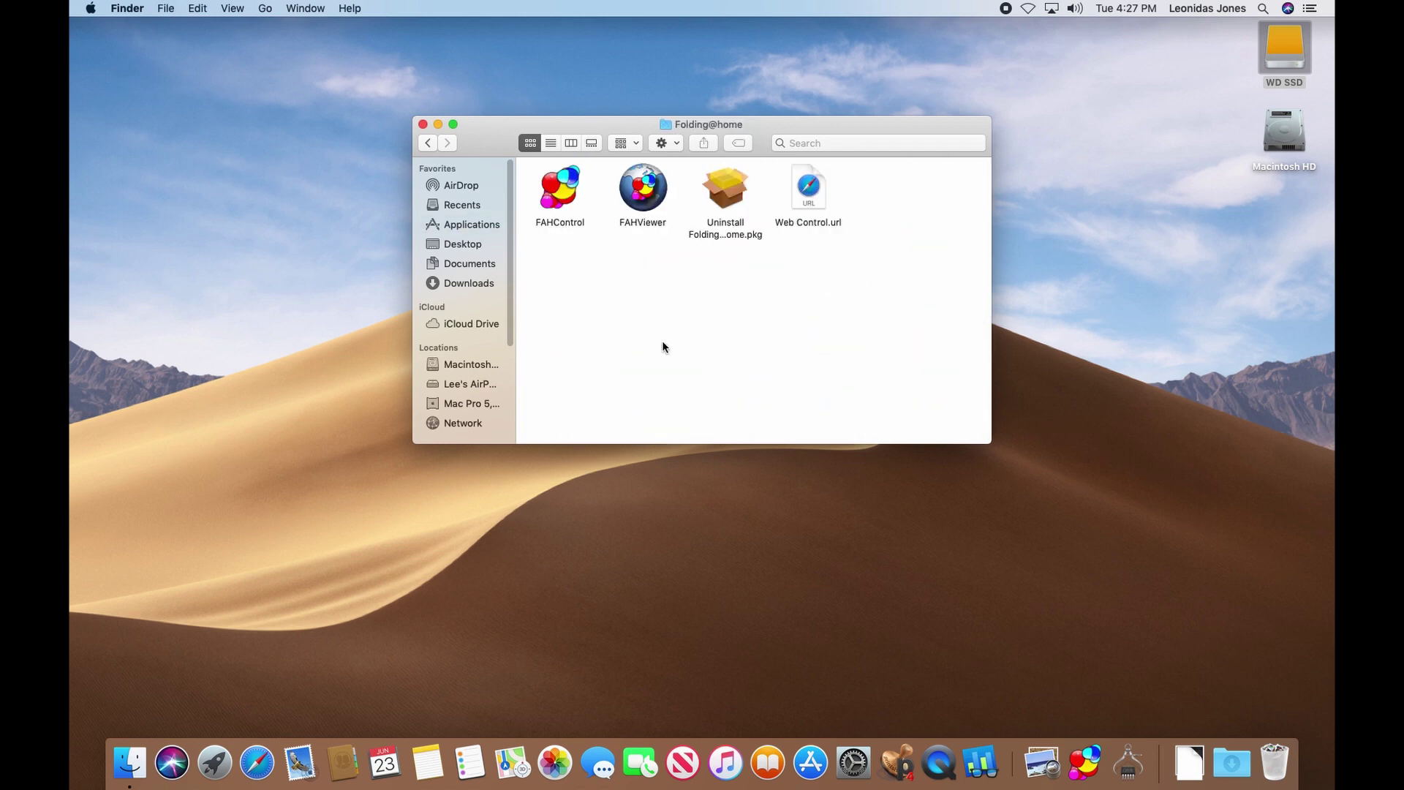
left_click(810, 192)
double_click(811, 191)
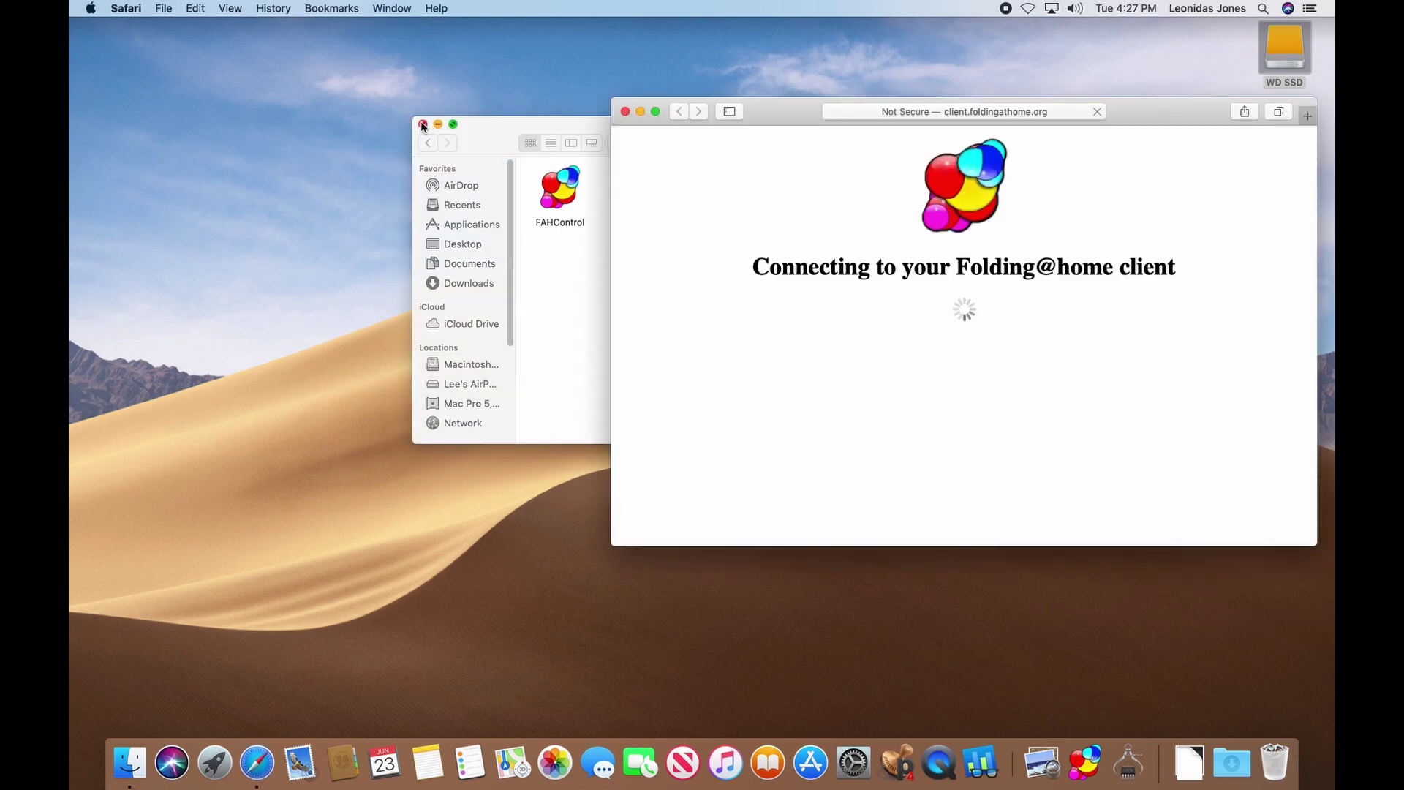
Close the Finder window, then reposition and widen Safari so the whole web control page fits.
left_click(423, 125)
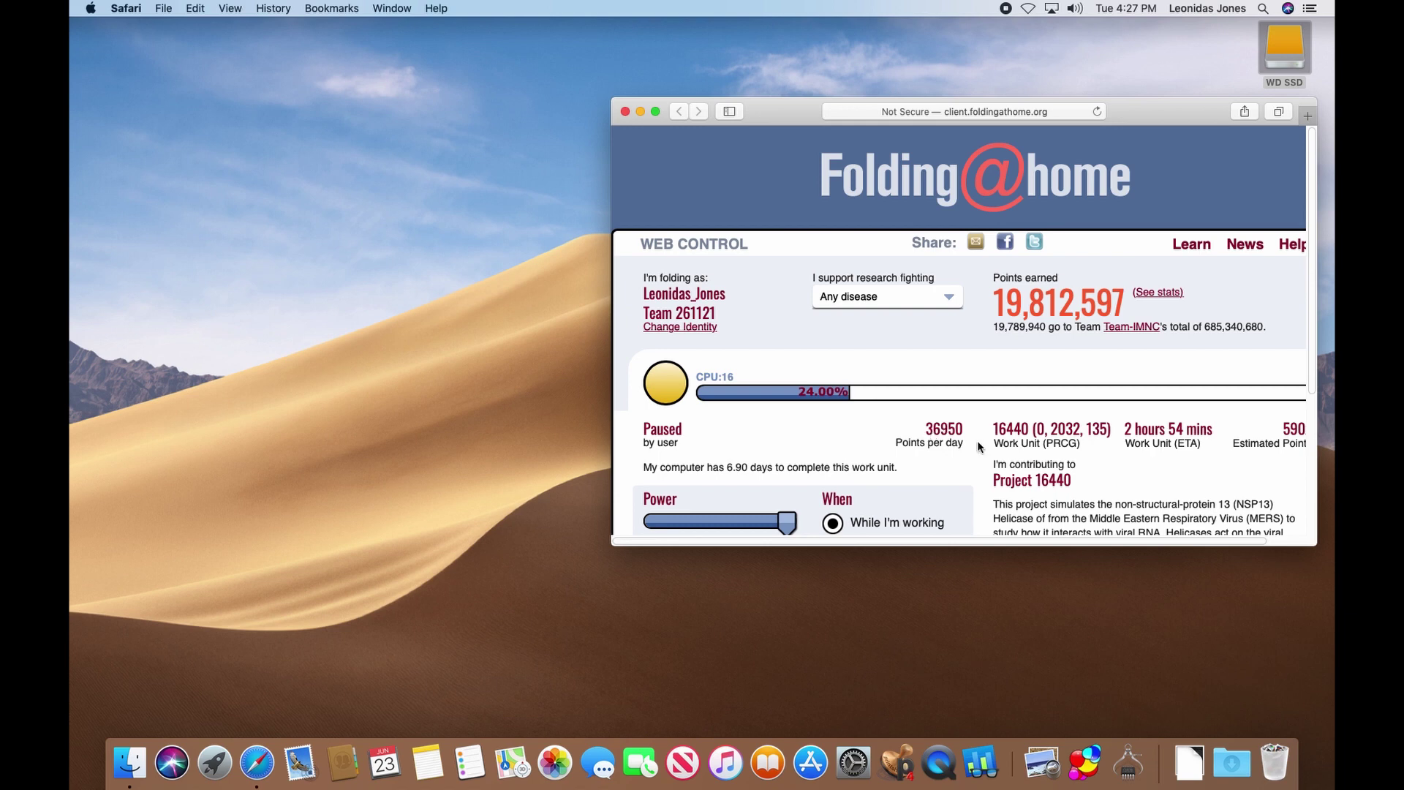
scroll(831, 465, "down", 3)
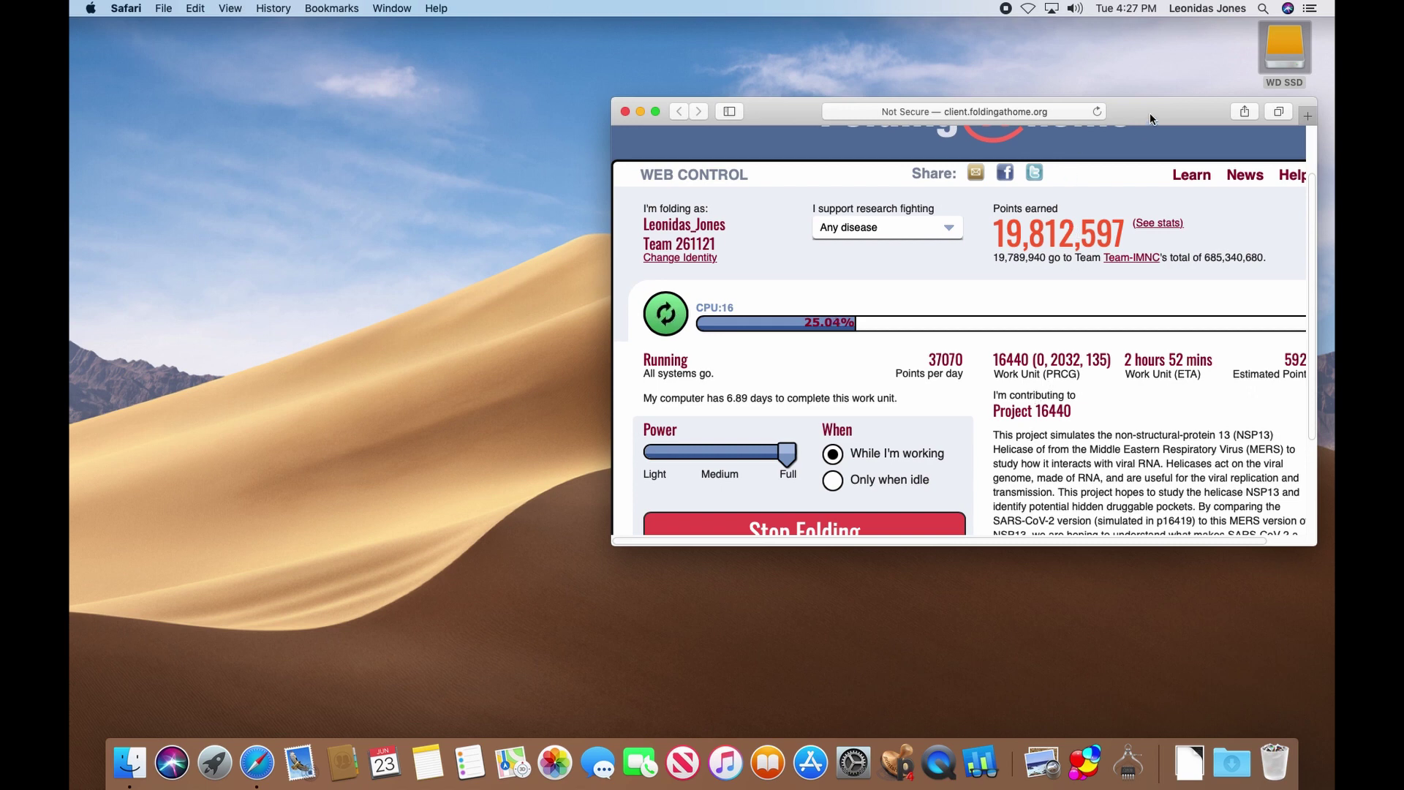
left_click_drag(1150, 115, 1104, 82)
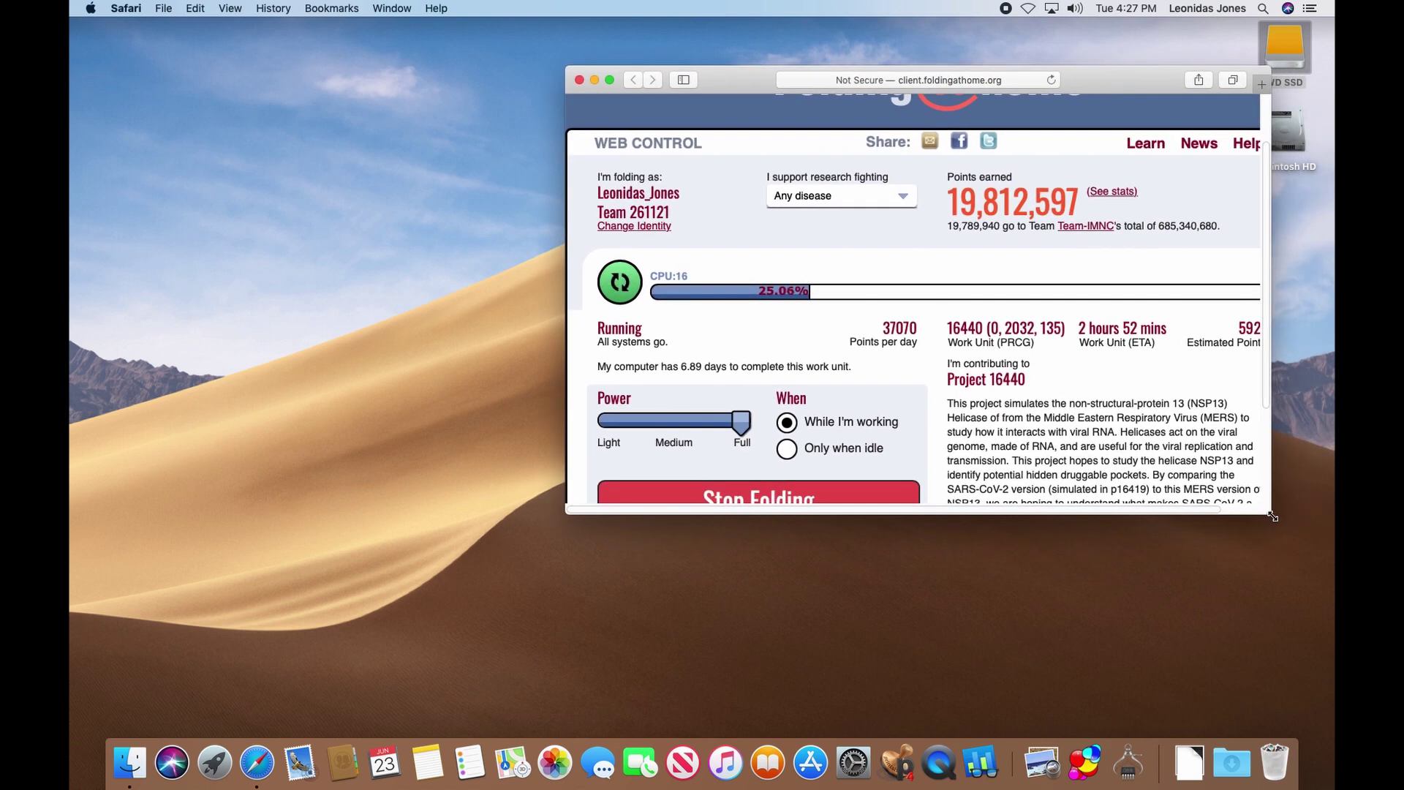
left_click_drag(1273, 517, 1289, 517)
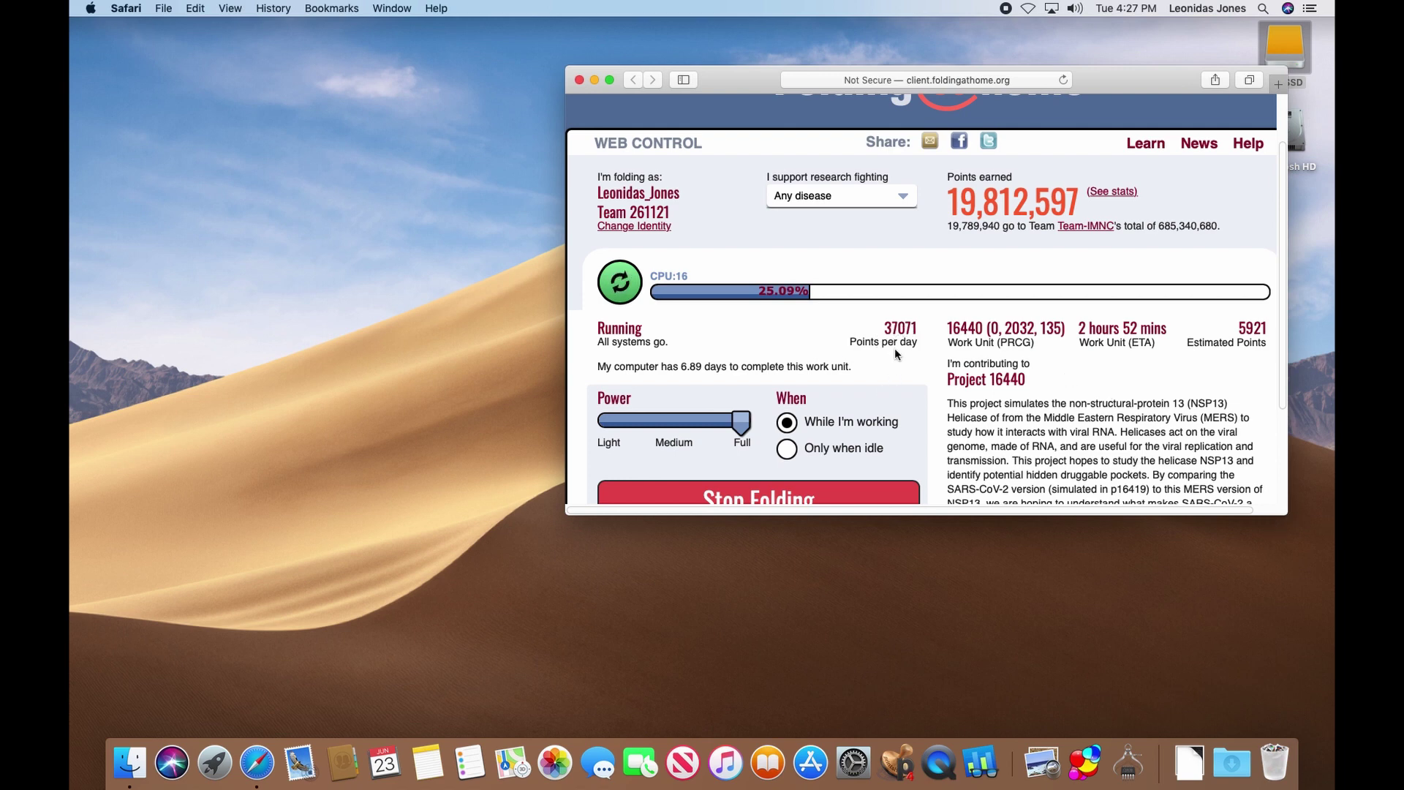
left_click_drag(754, 82, 790, 47)
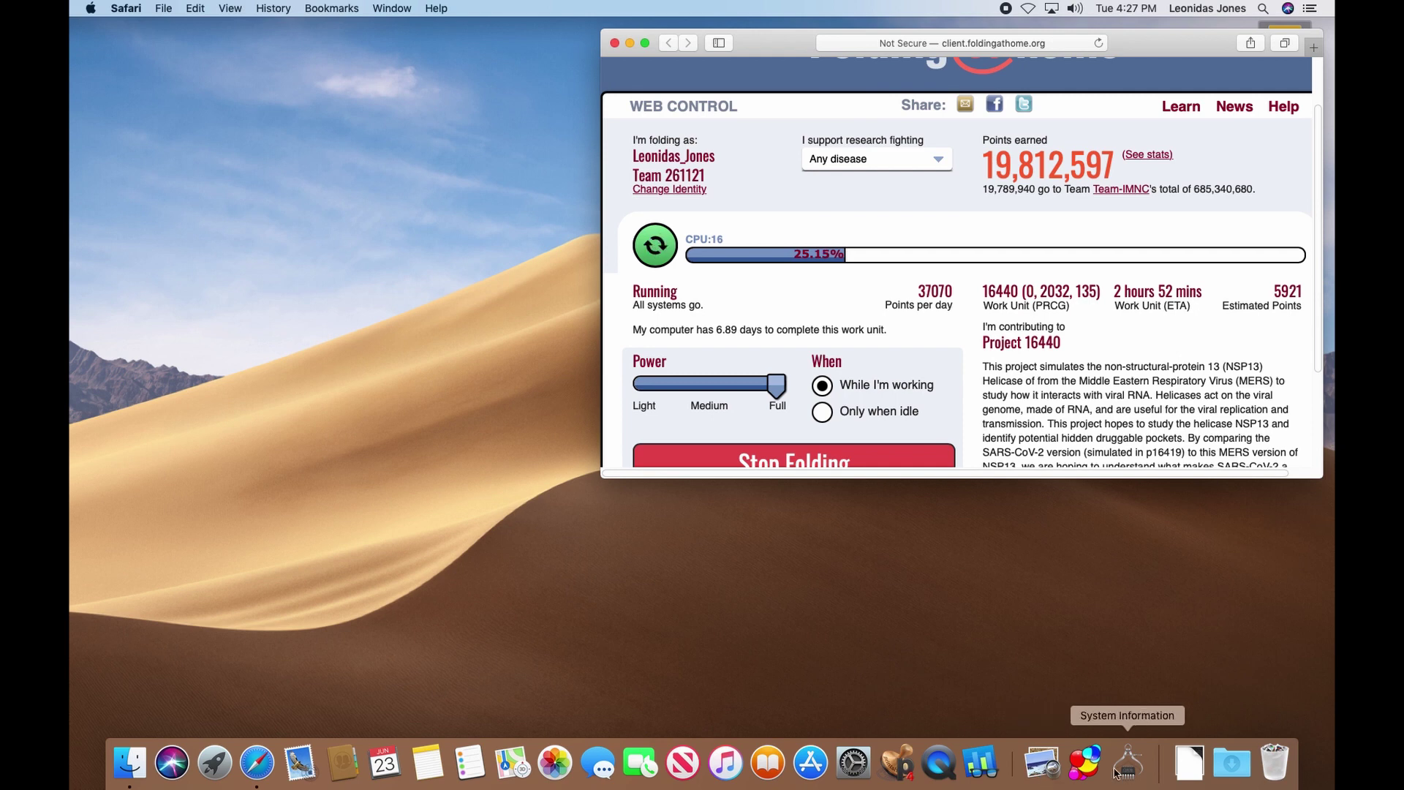
Launch FAHControl, move its Advanced Control window lower left, and bring Web Control forward.
left_click(1085, 763)
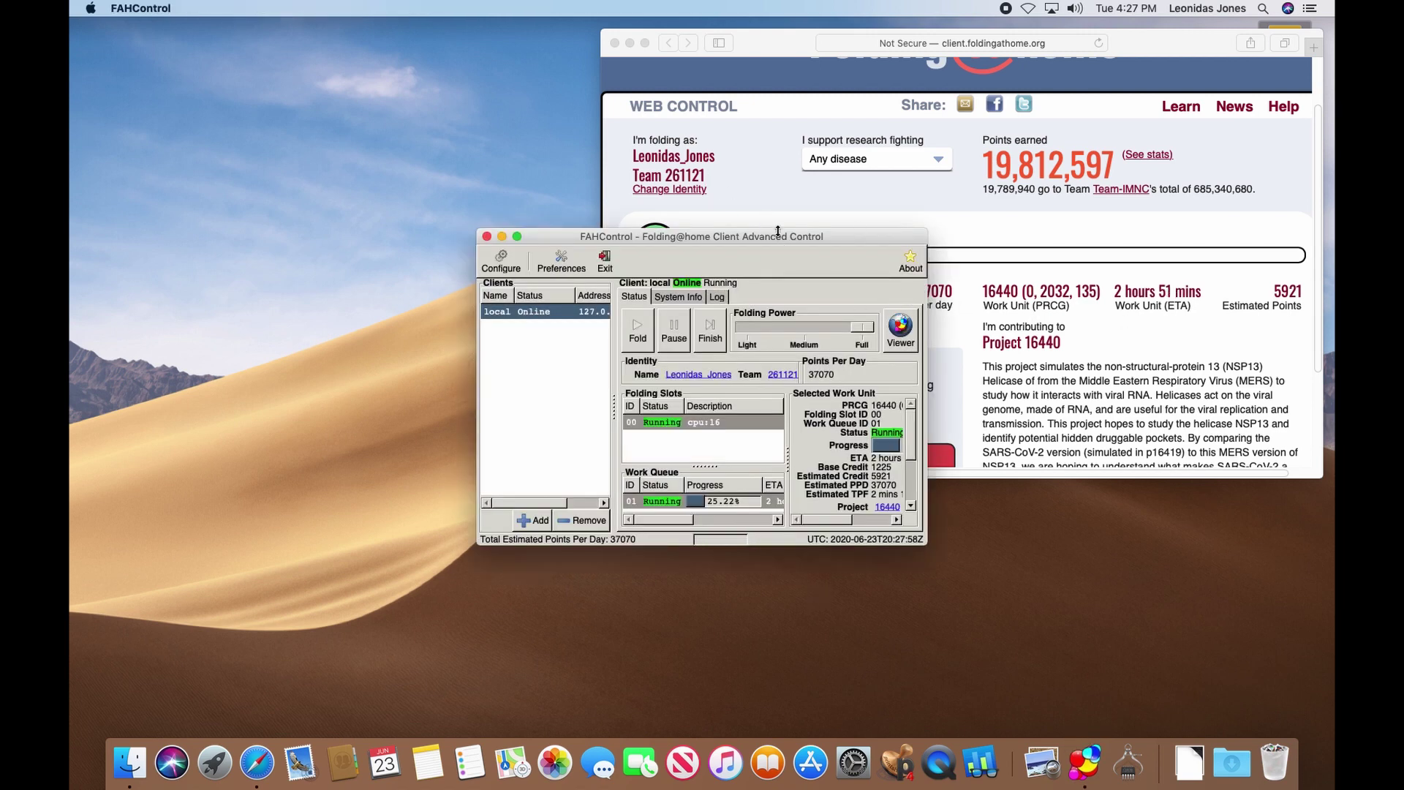
left_click_drag(783, 236, 400, 359)
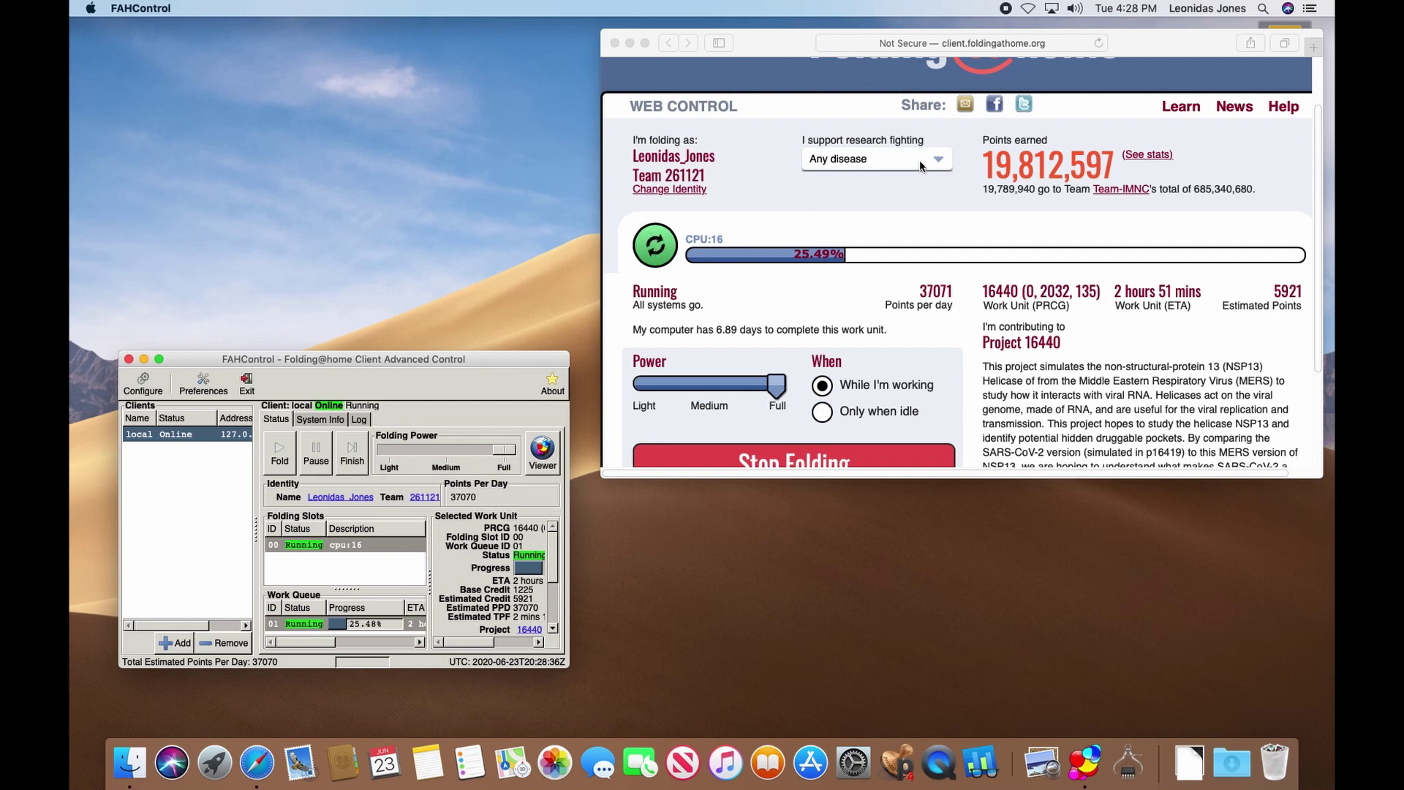
left_click(945, 161)
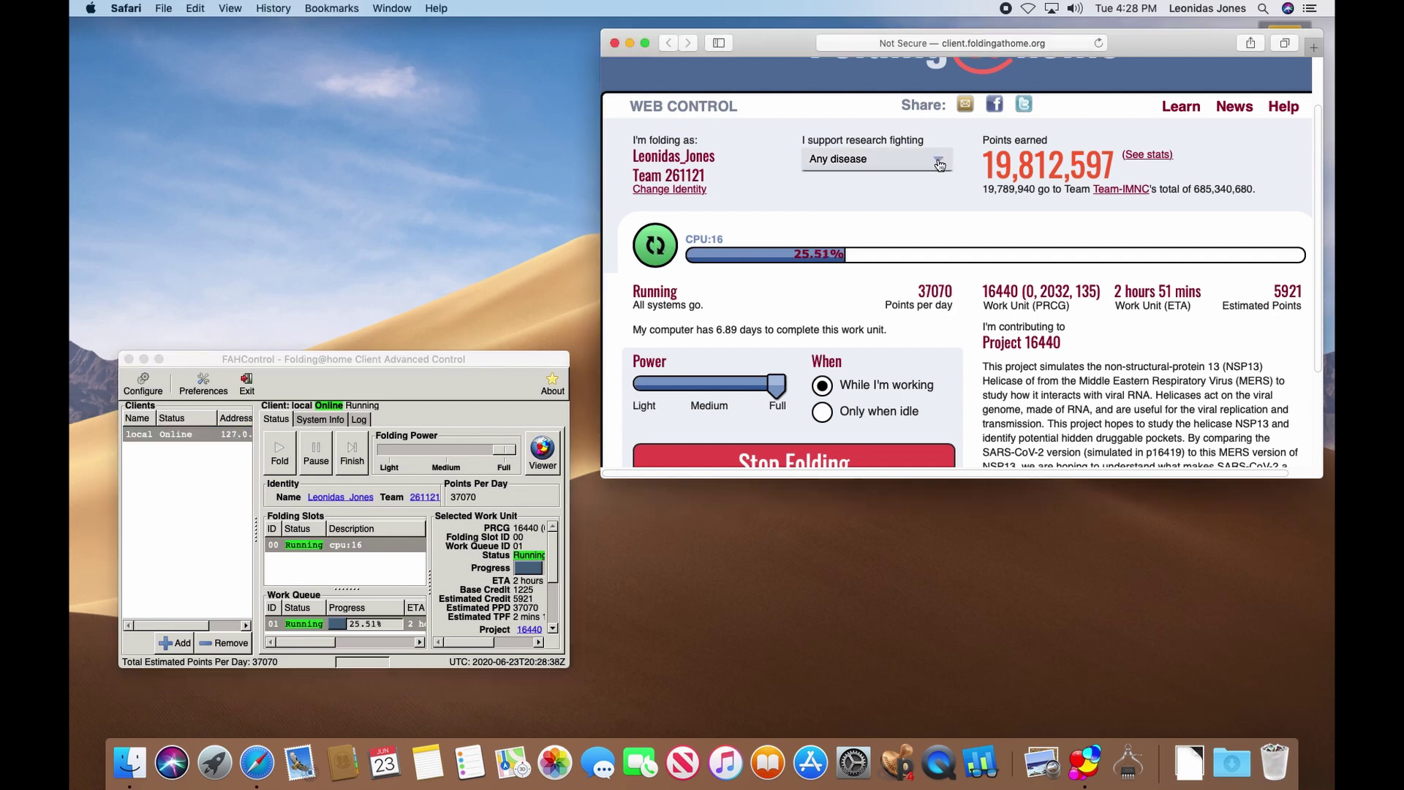
Pick COVID-19 in the 'I support research fighting' dropdown instead of Any disease.
left_click(941, 164)
left_click(940, 199)
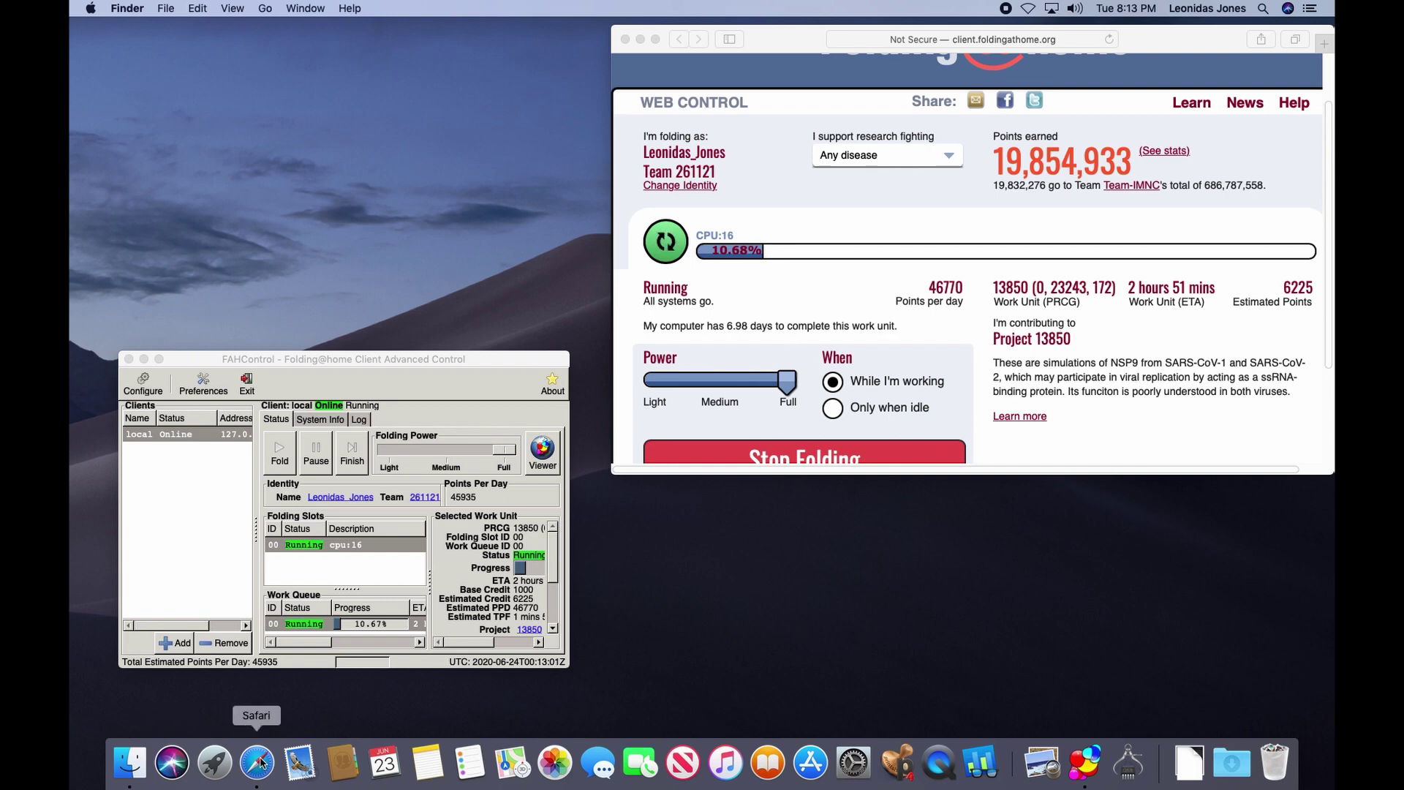
Open Mac Pro 3,1 from Finder's Network sidebar and start sharing its screen.
left_click(134, 764)
scroll(492, 349, "down", 3)
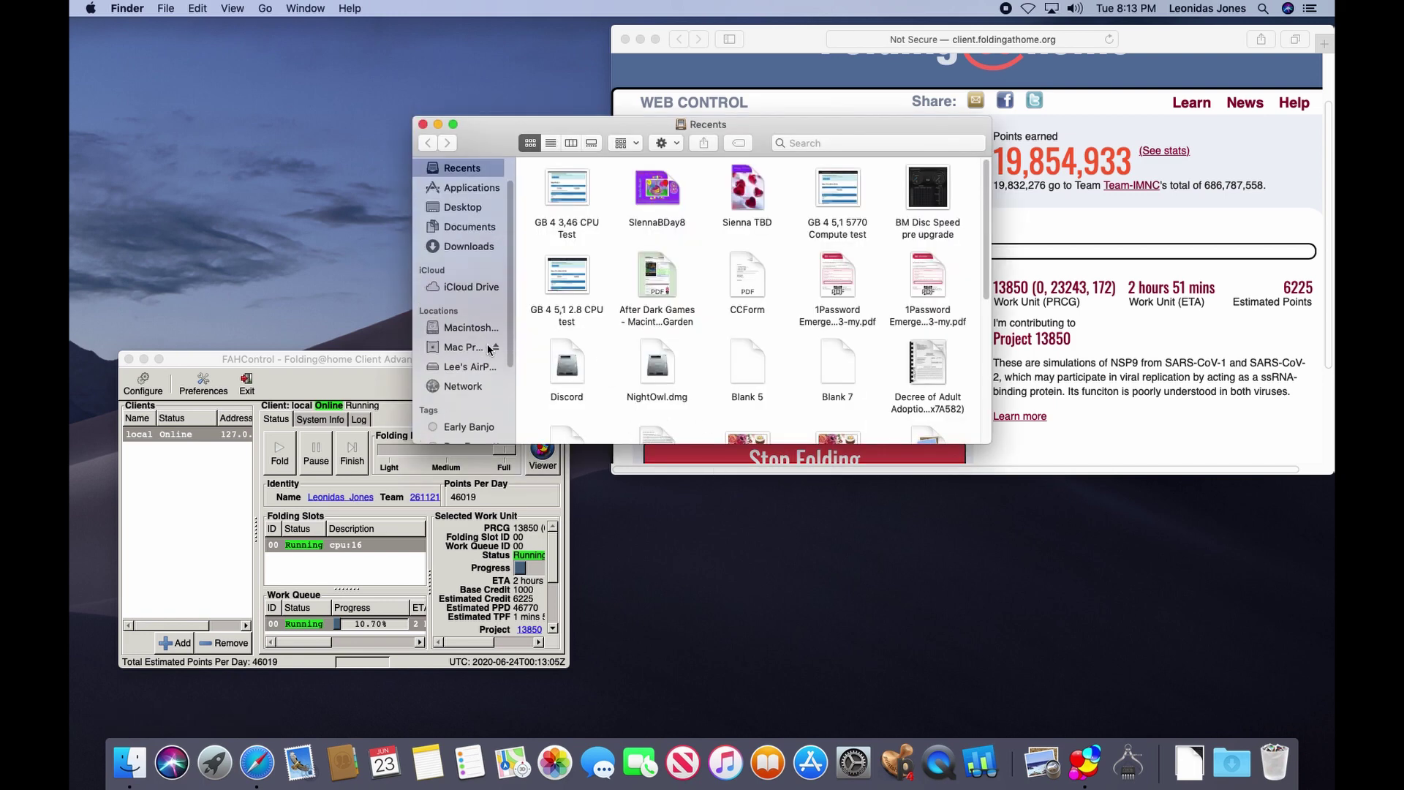
left_click(476, 362)
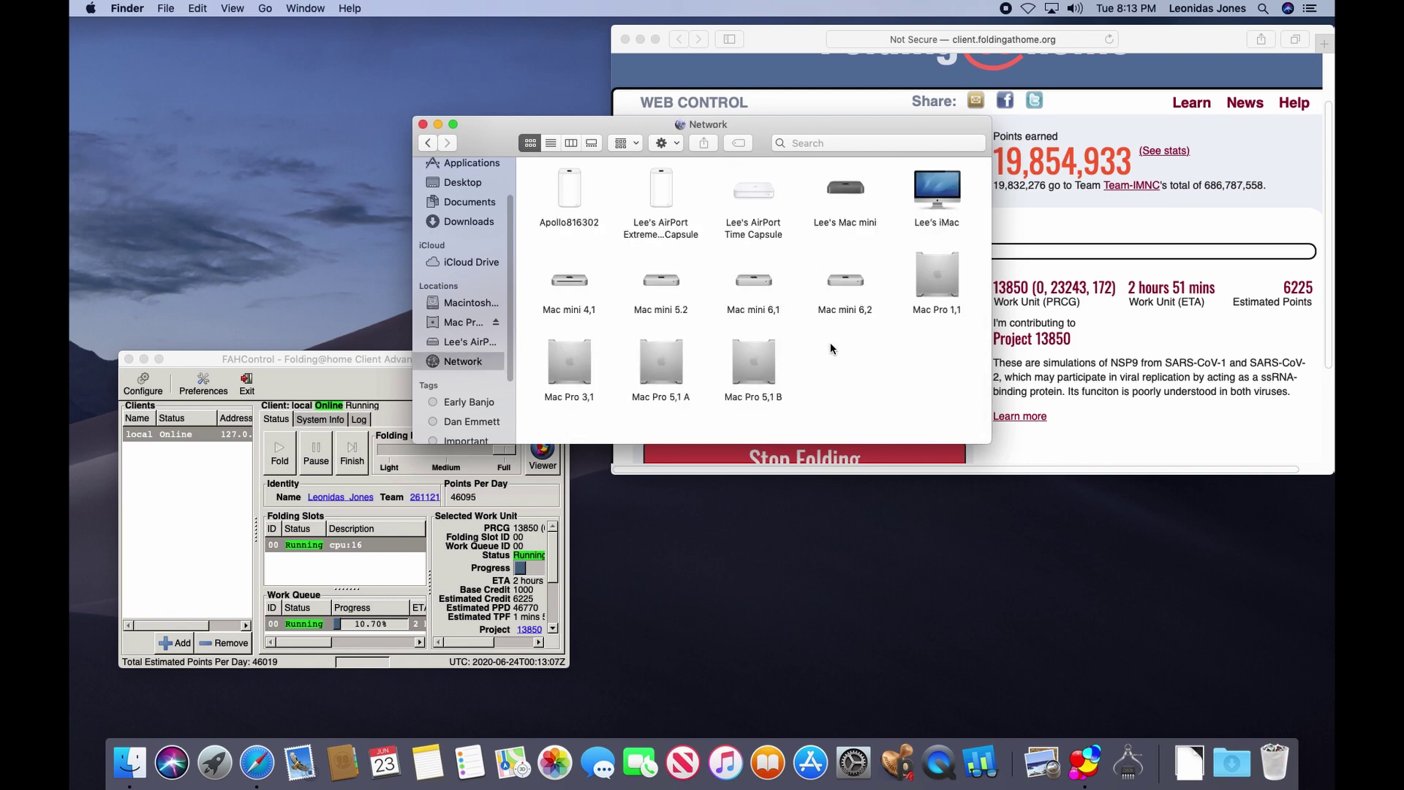
double_click(565, 360)
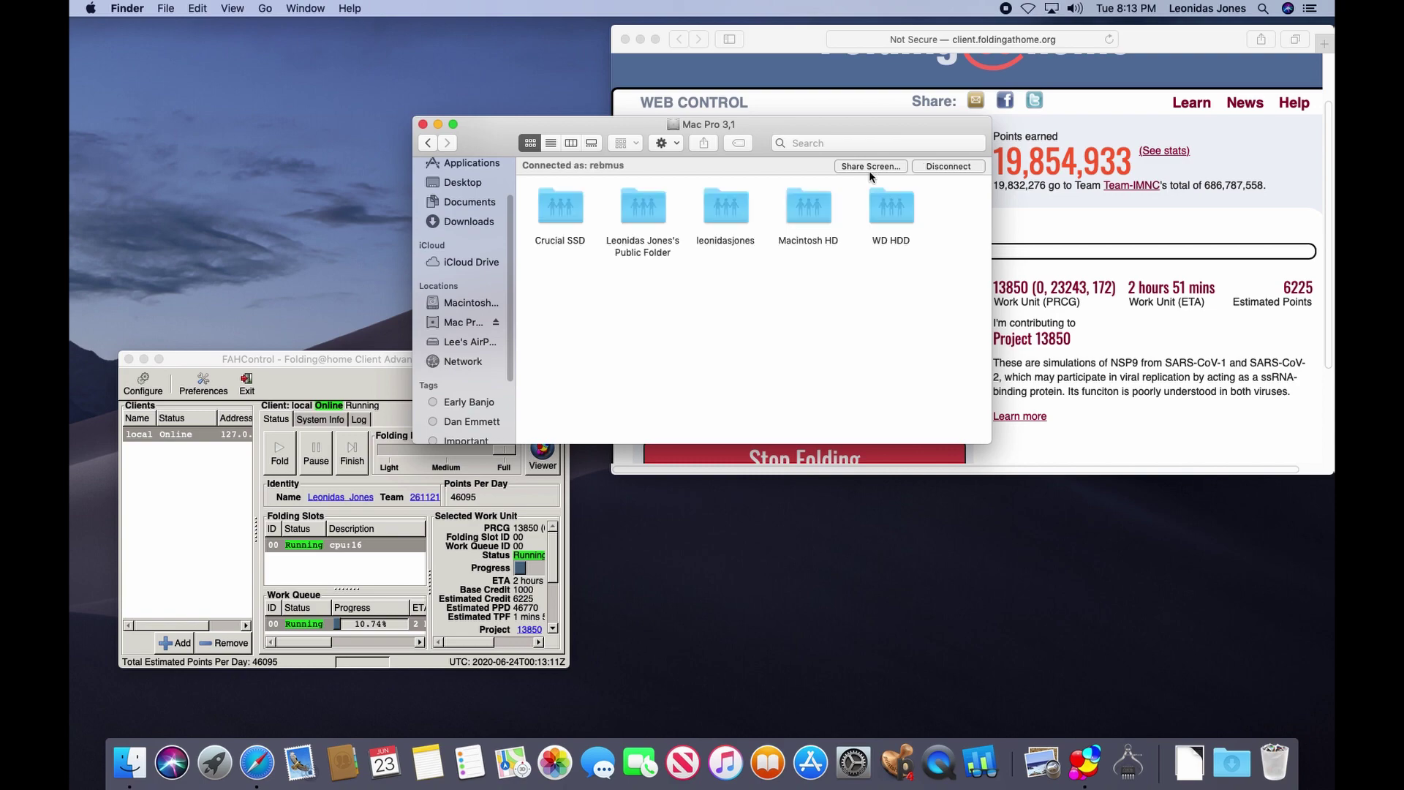
left_click(872, 167)
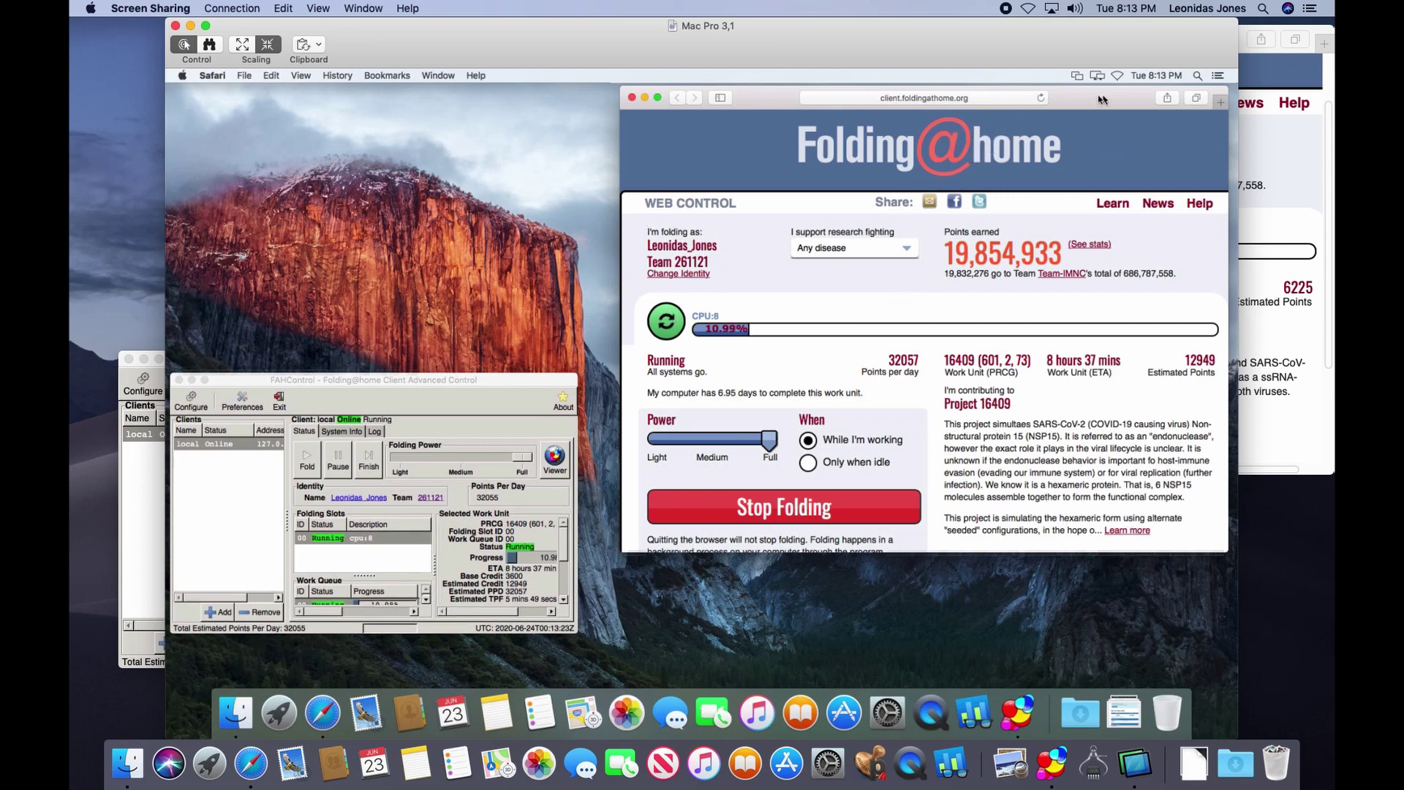
Reload the Mac Pro 3,1's web control to check its points per day, then quit Screen Sharing.
left_click(1041, 98)
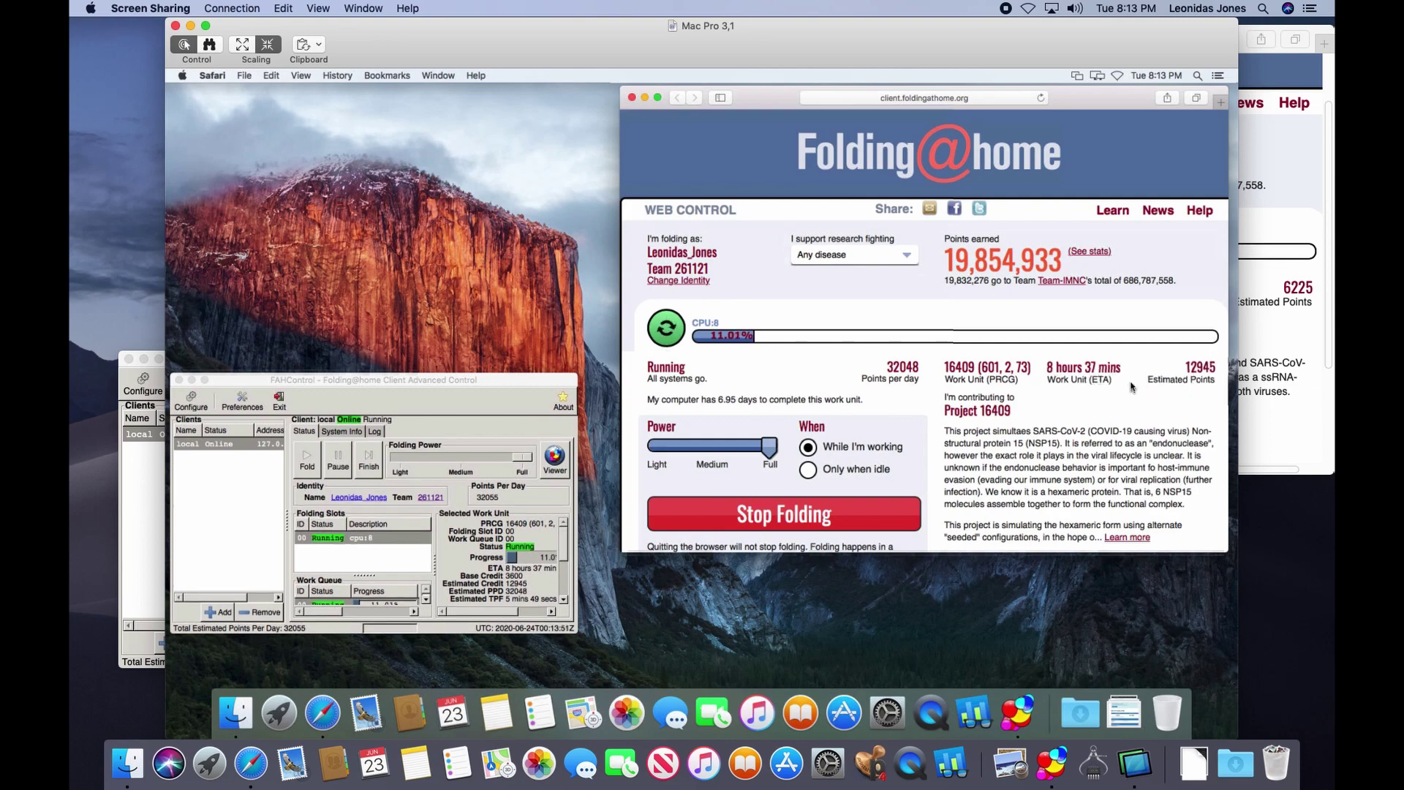
left_click(139, 9)
left_click(161, 148)
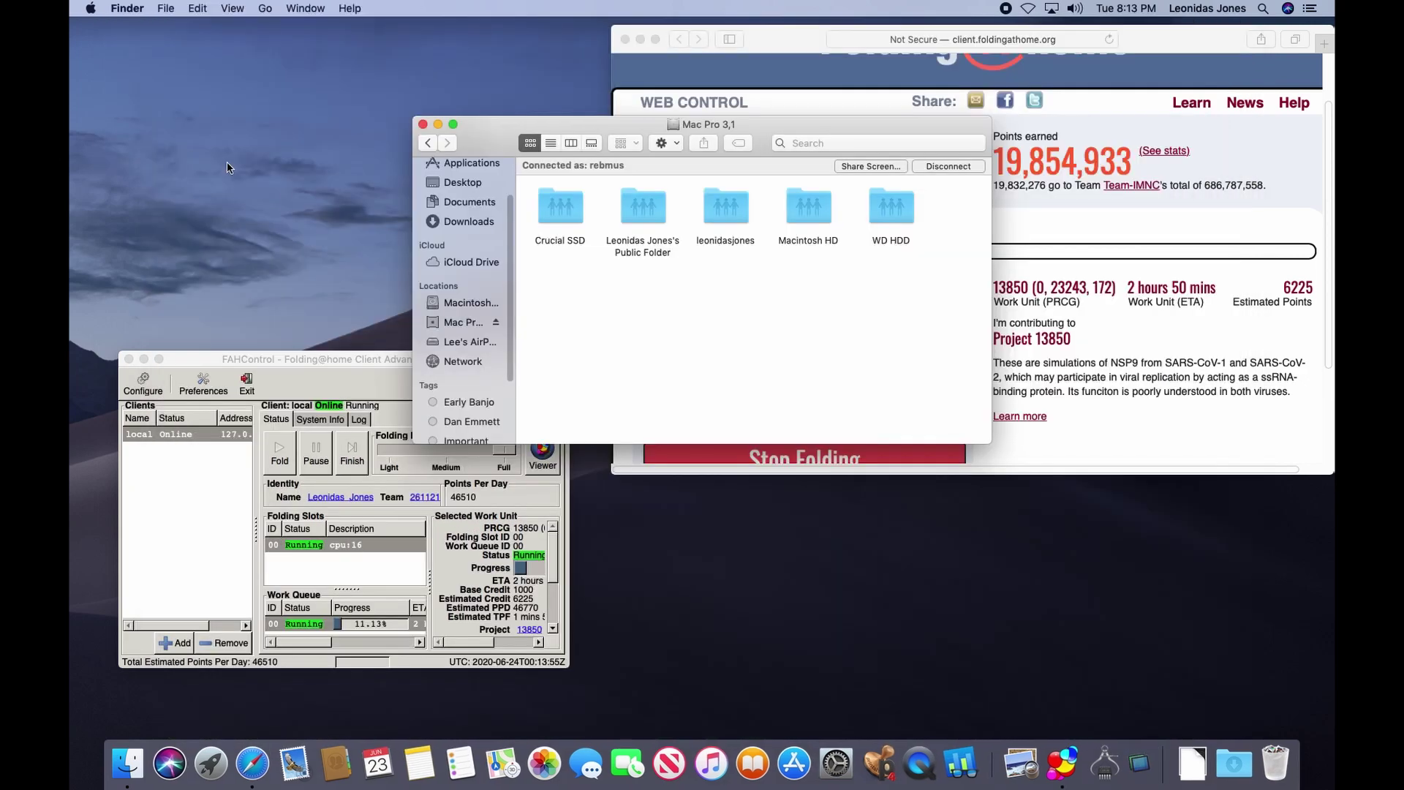
Close the Mac Pro 3,1 Finder window to reveal the local Folding@home Web Control at about 46,770 points per day.
left_click(423, 124)
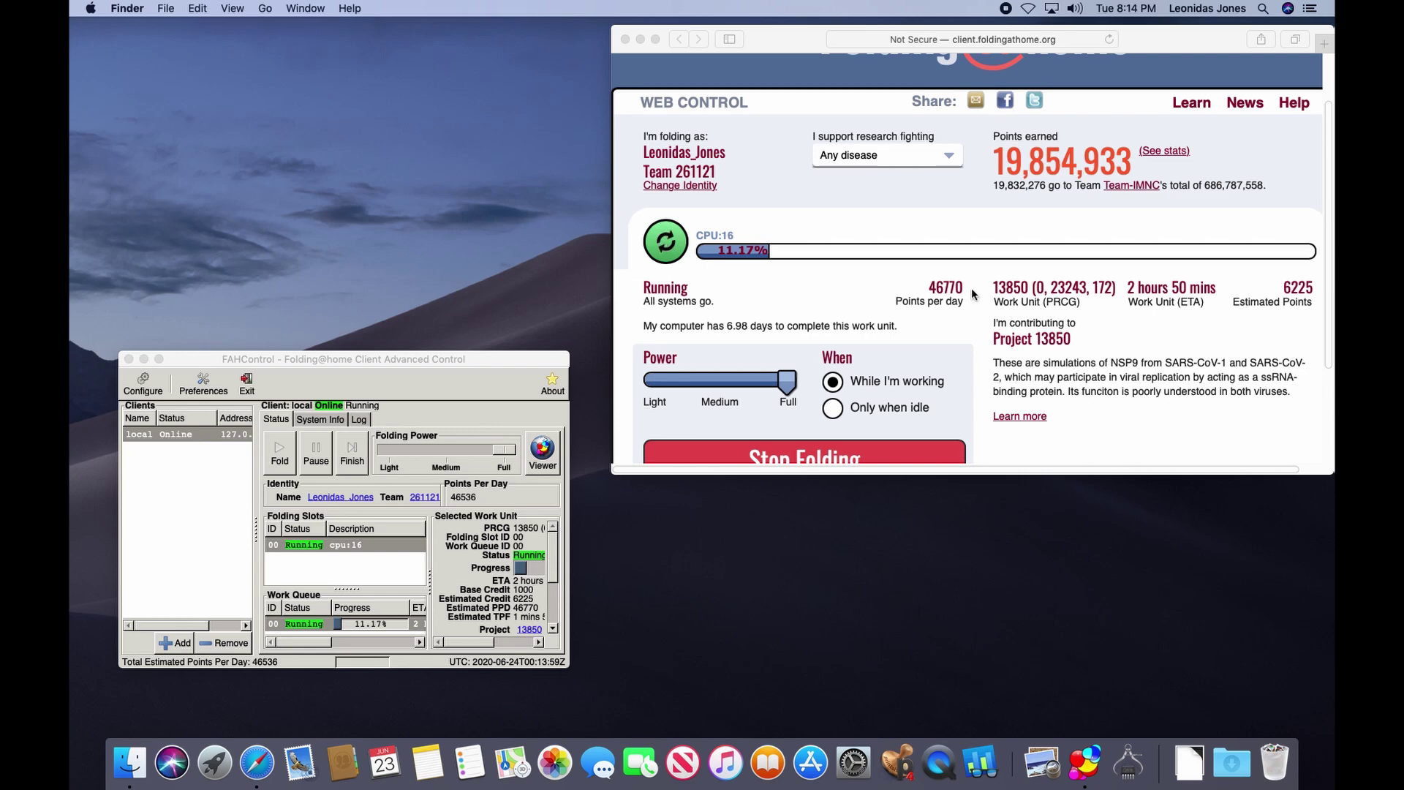